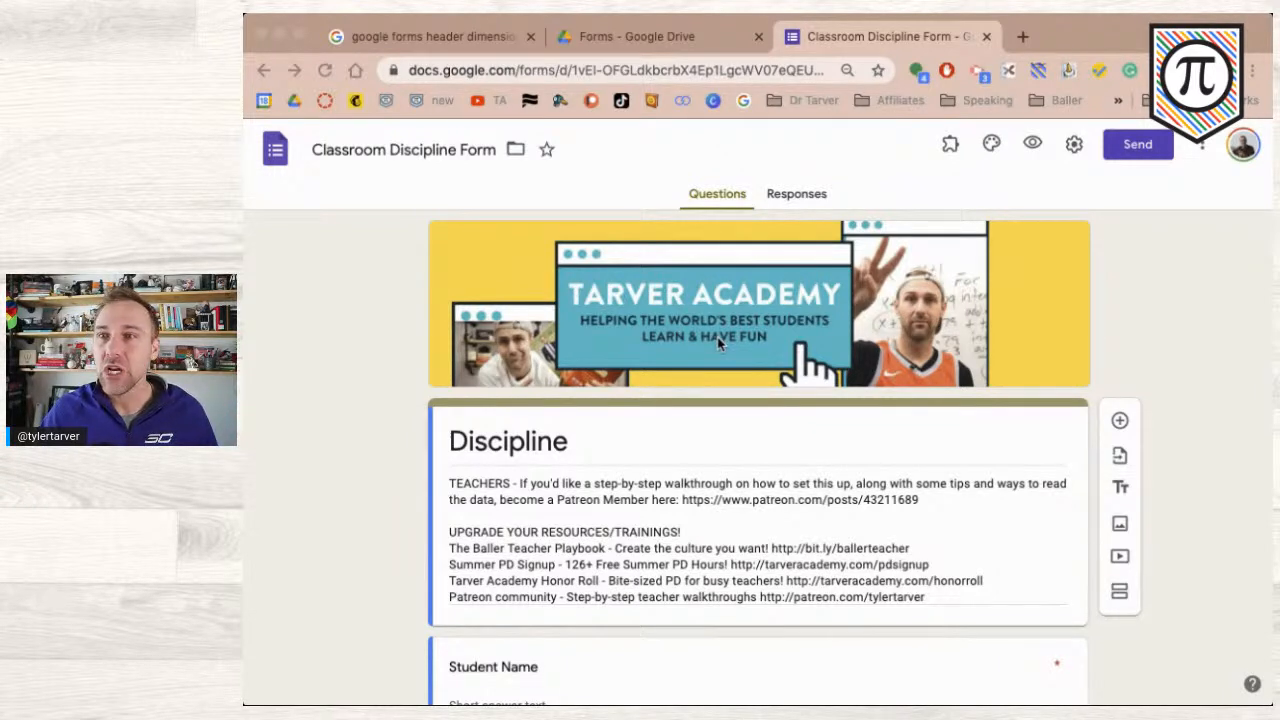
- Review the Classroom Discipline Form's header image, opening questions and theme options
scroll(631, 323, "down", 1)
scroll(631, 323, "up", 1)
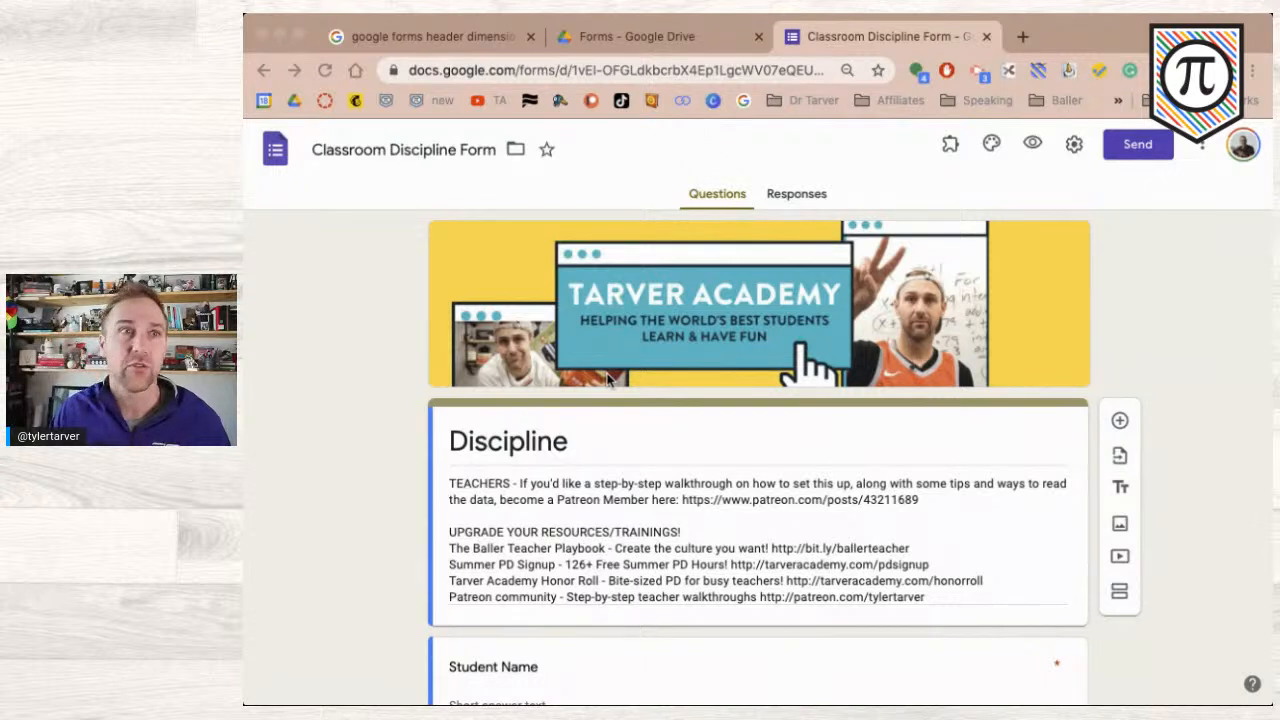
scroll(737, 391, "down", 1)
scroll(739, 392, "up", 1)
scroll(739, 392, "down", 1)
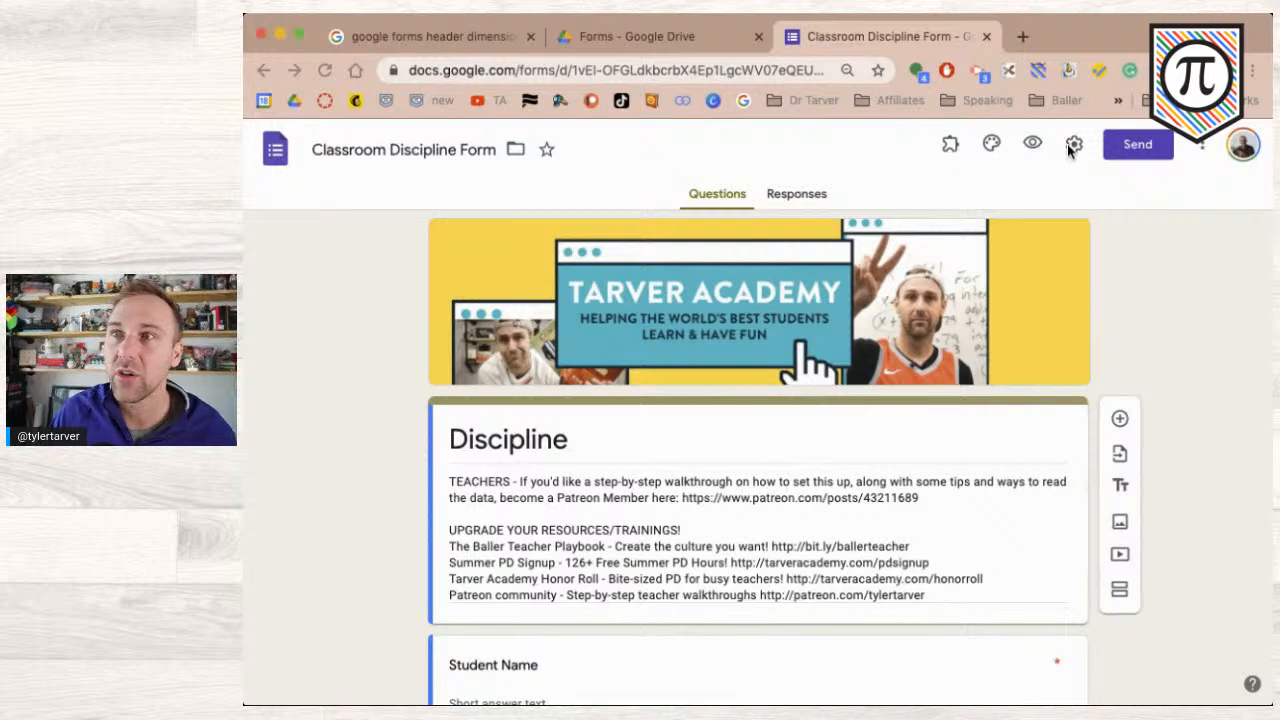
scroll(1038, 390, "down", 4)
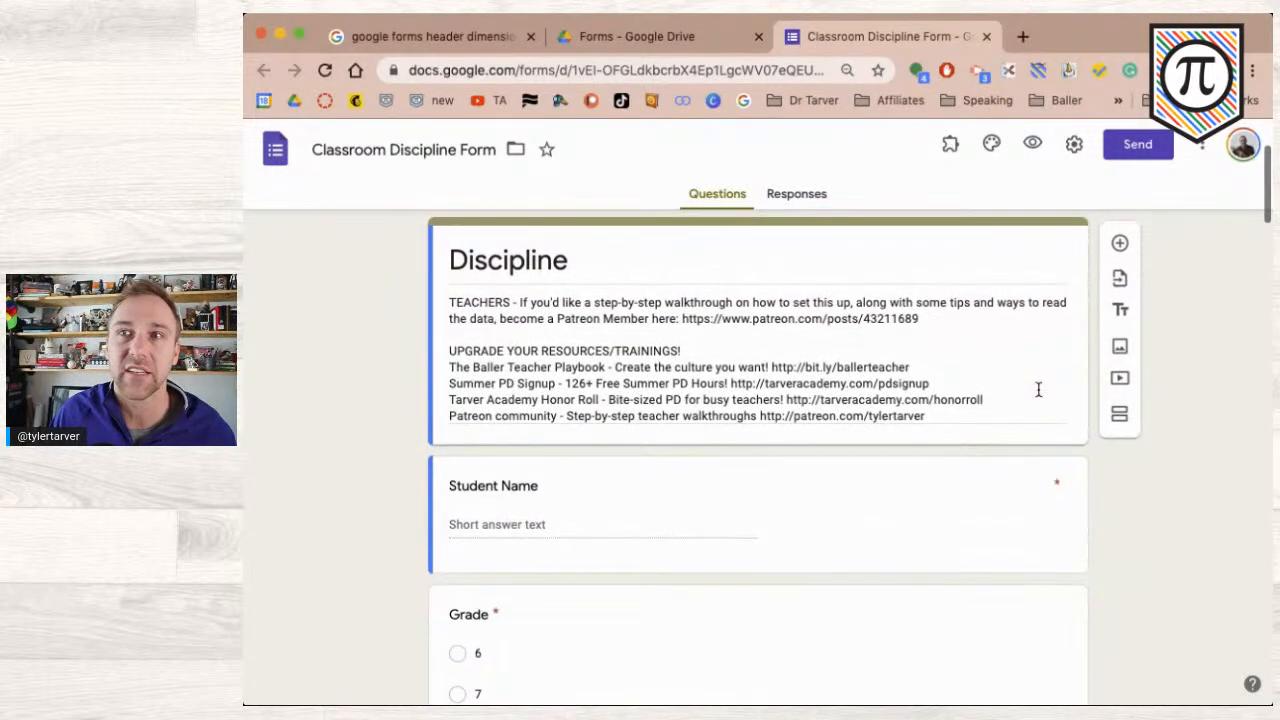
scroll(1038, 390, "up", 4)
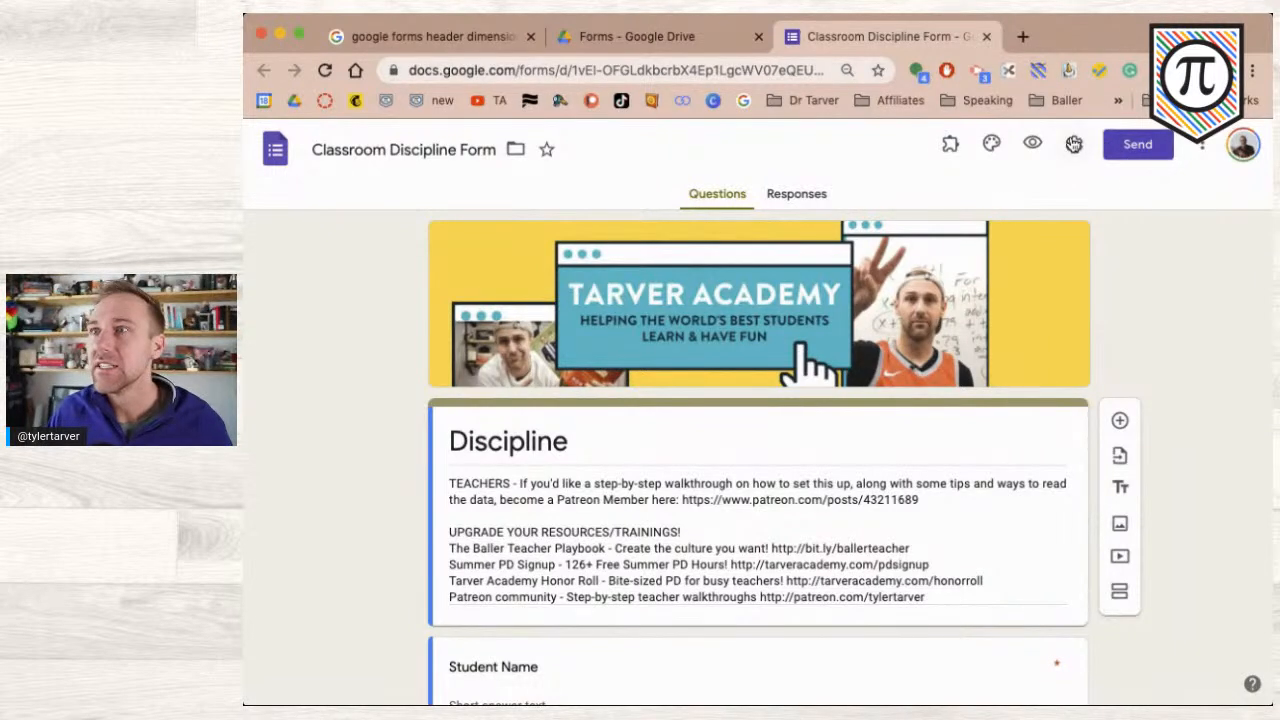
left_click(994, 145)
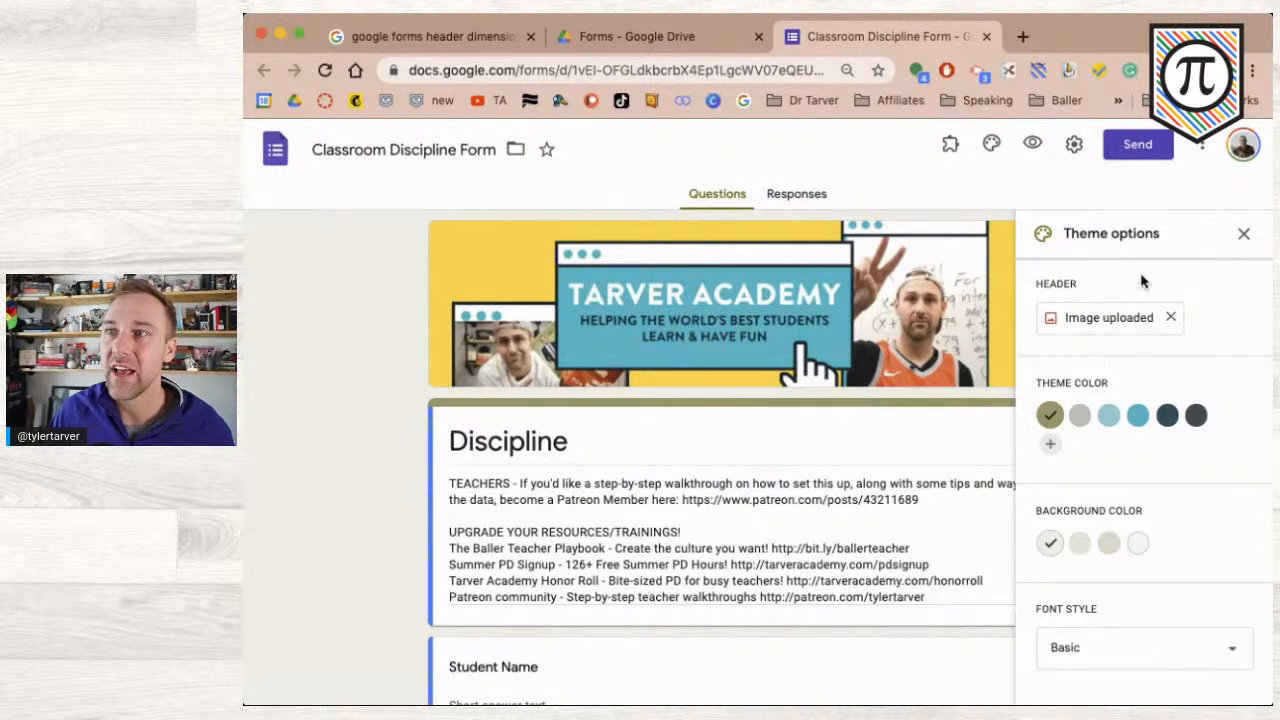
left_click(1244, 232)
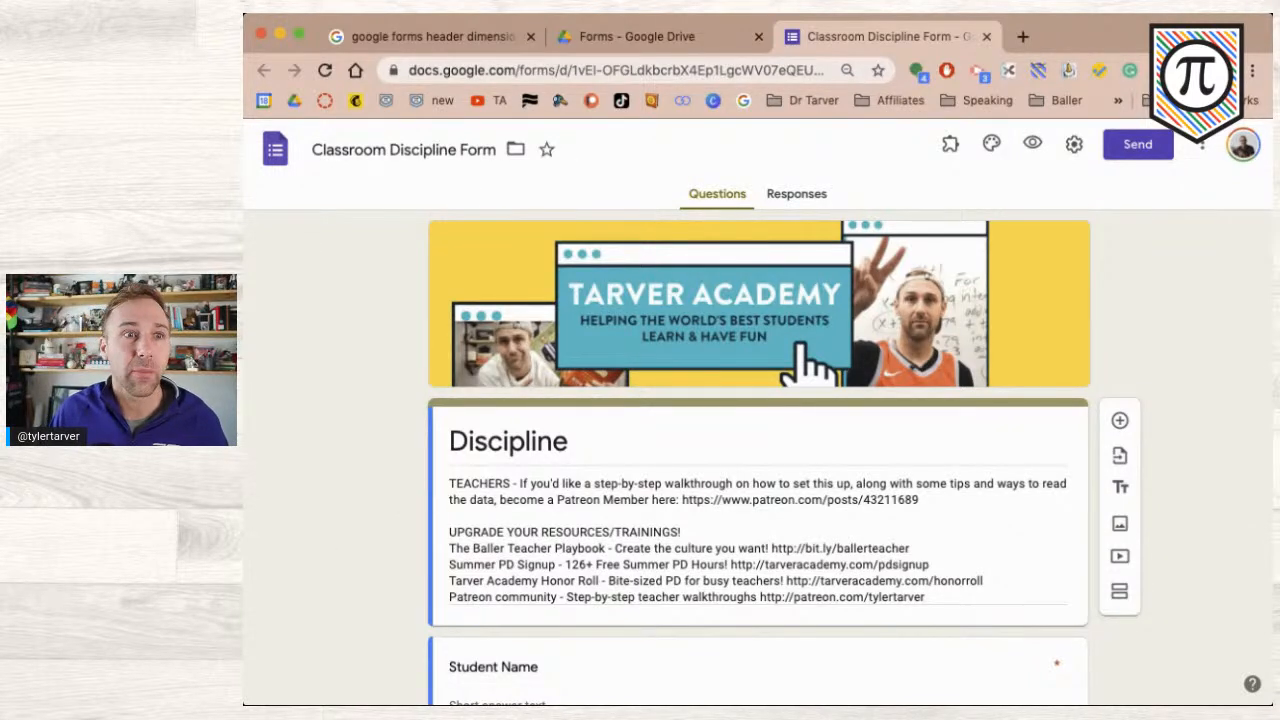
scroll(646, 528, "down", 3)
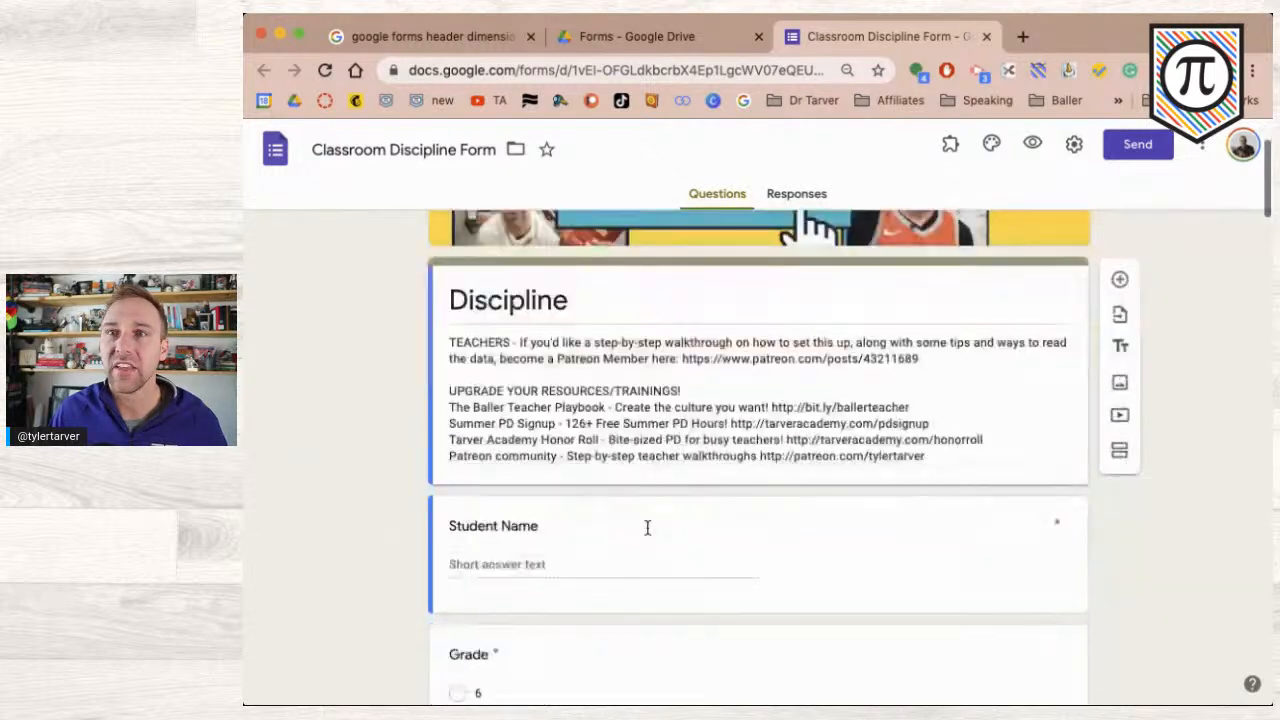
scroll(646, 528, "up", 3)
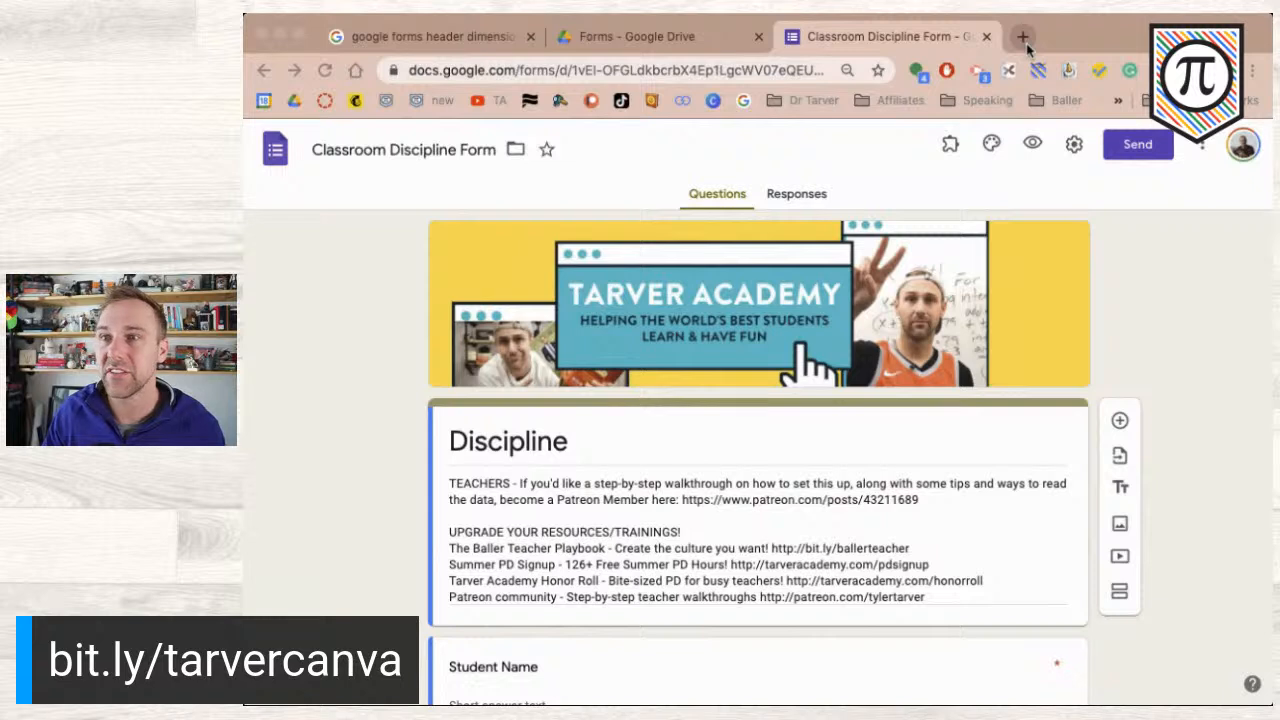
- Switch to Canva by loading canva.com in place of the Forms Drive page, and dismiss the Honey rewards pop-up
left_click(700, 34)
left_click(692, 70)
type("canva.com")
key("Return")
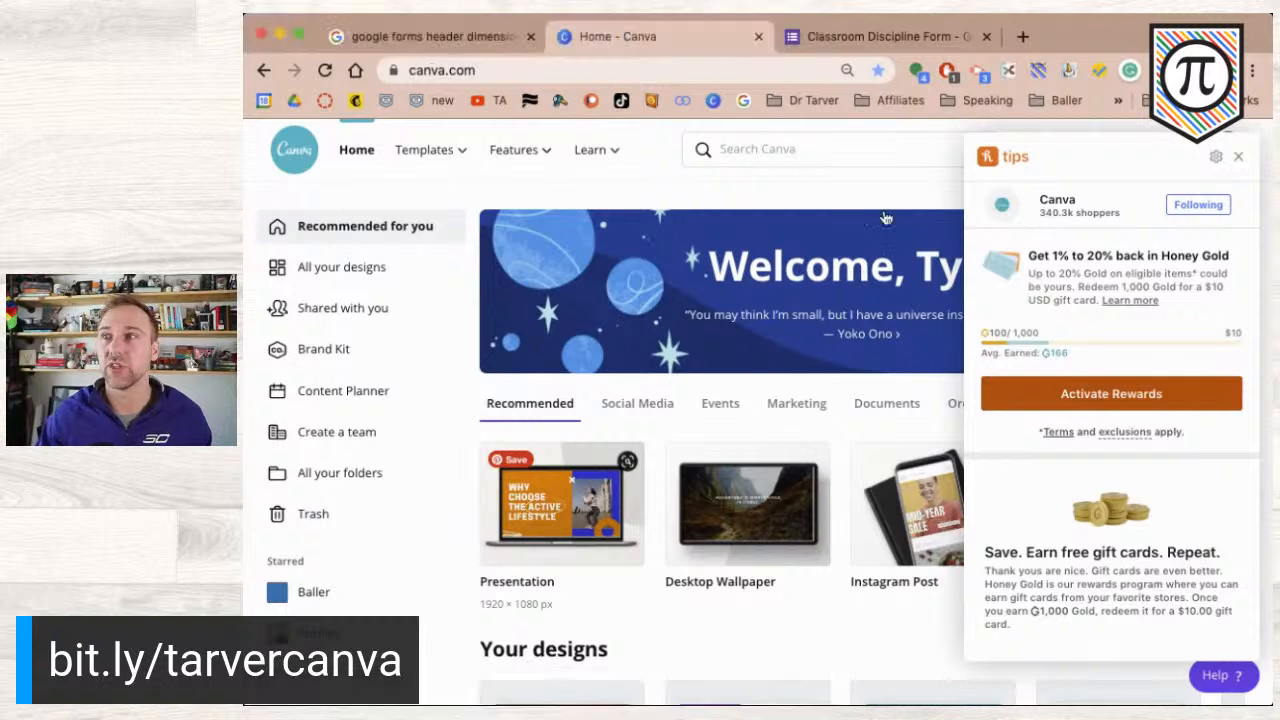
left_click(1240, 160)
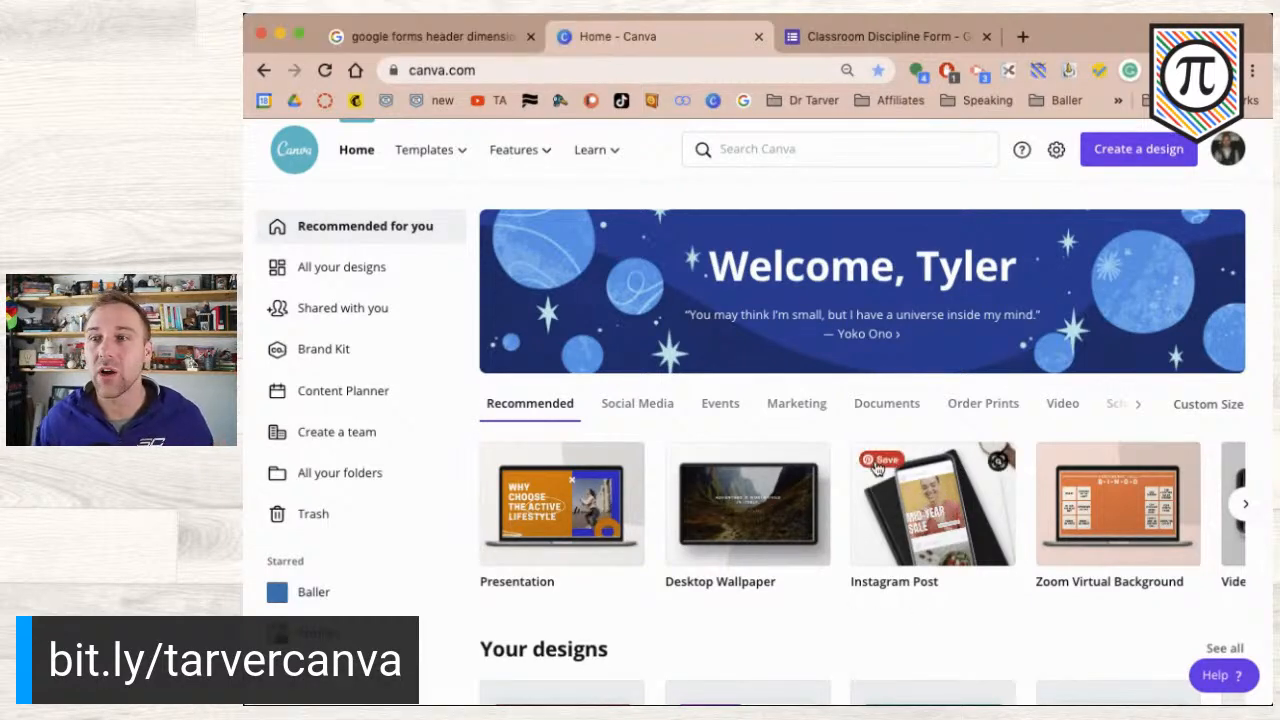
scroll(767, 561, "down", 5)
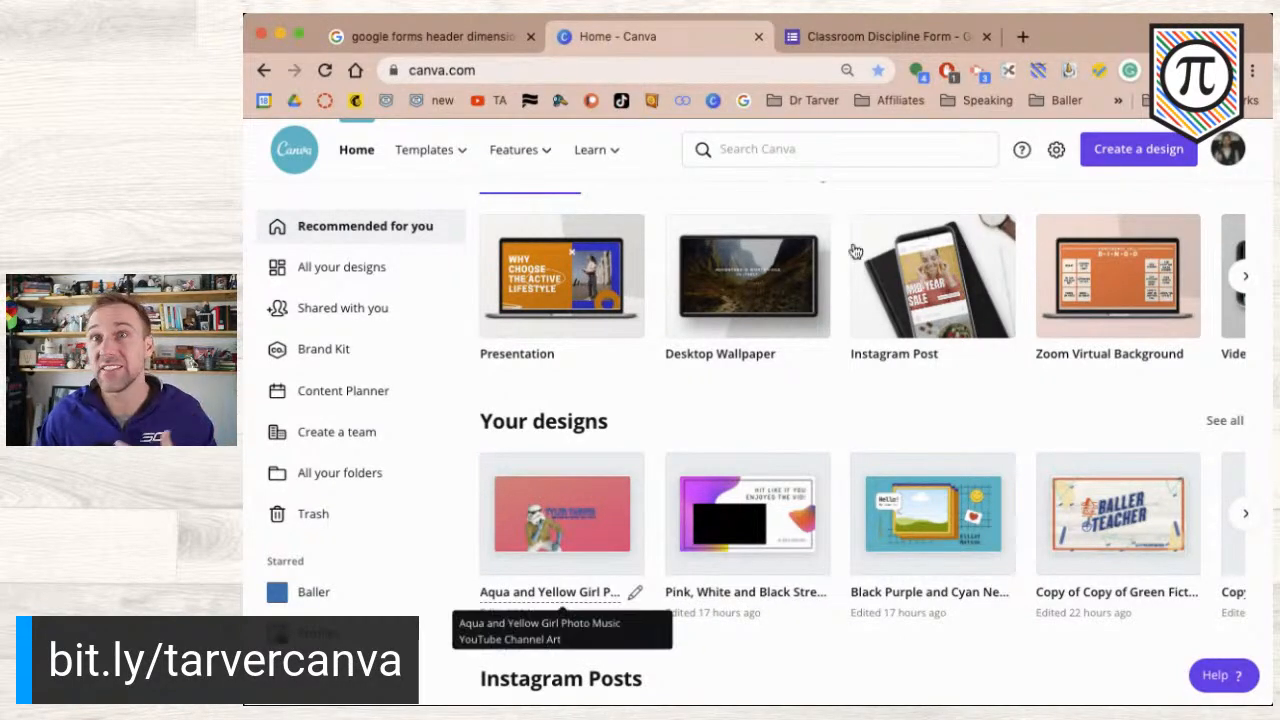
- Search Google for "google forms header dimensions" and highlight the recommended pixel size in the featured answer
left_click(418, 38)
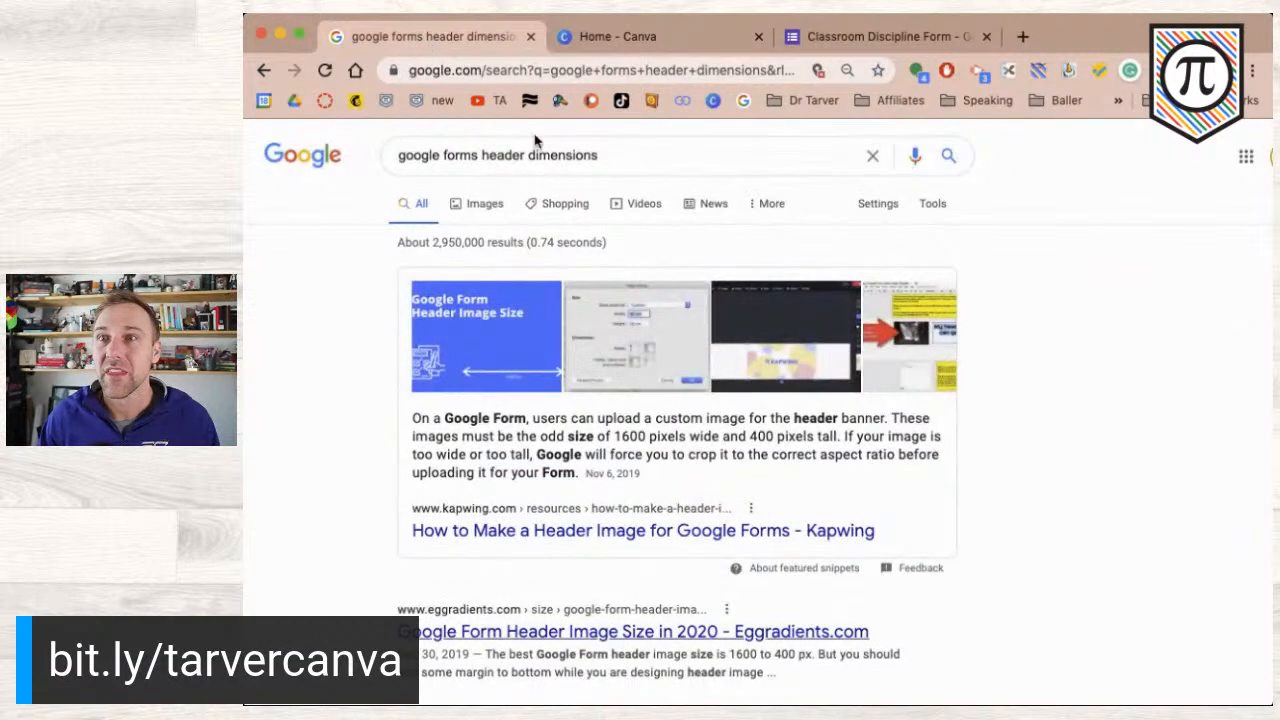
double_click(423, 155)
left_click(400, 157)
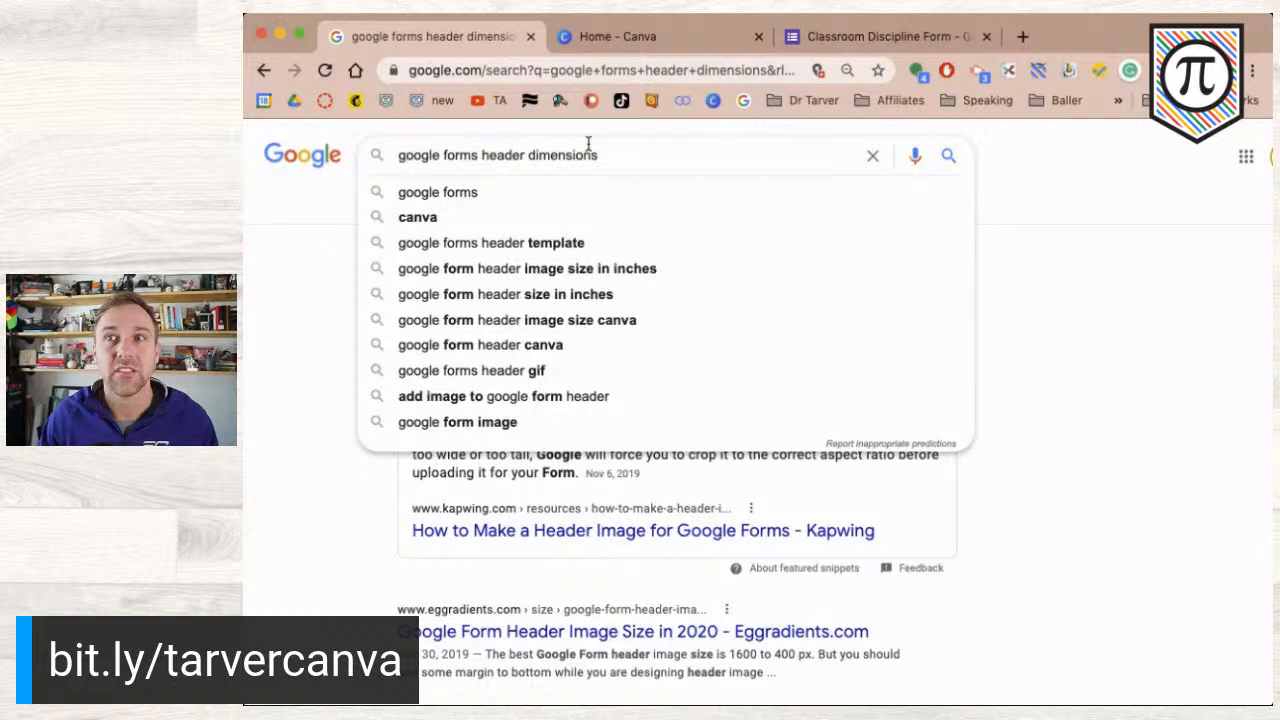
key("Return")
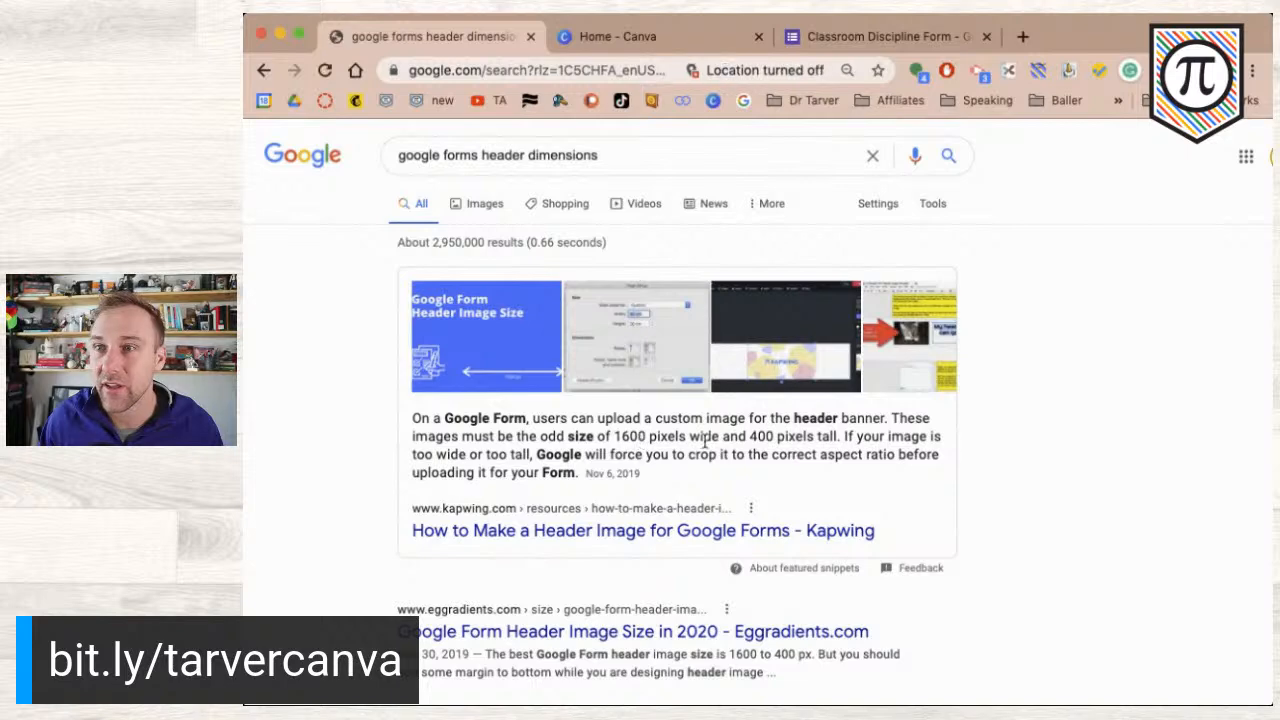
left_click_drag(614, 437, 827, 441)
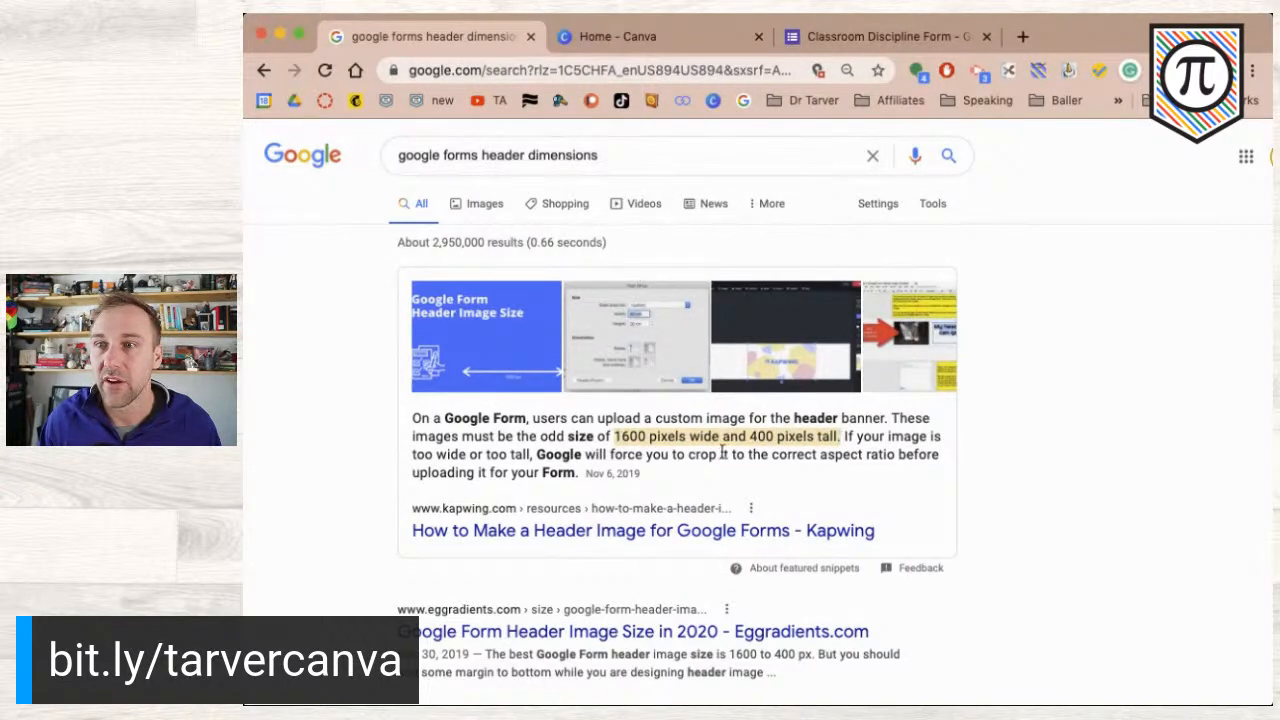
scroll(722, 453, "up", 5)
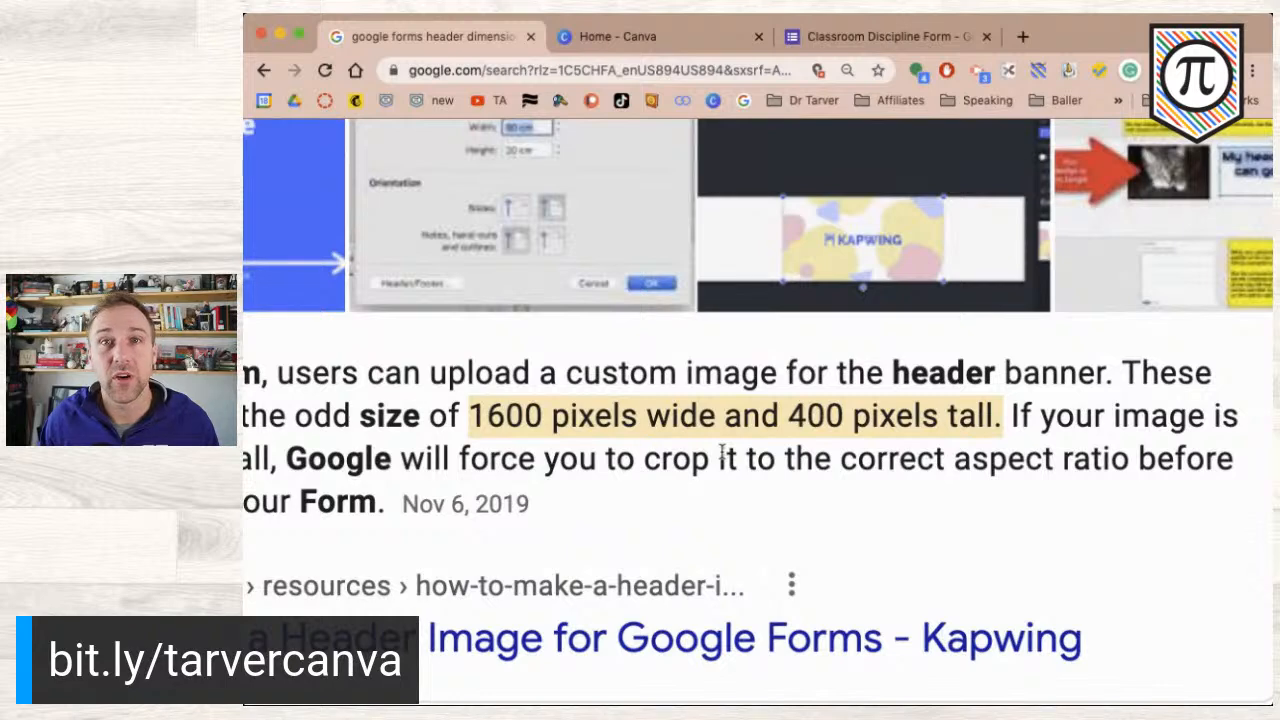
scroll(722, 455, "down", 5)
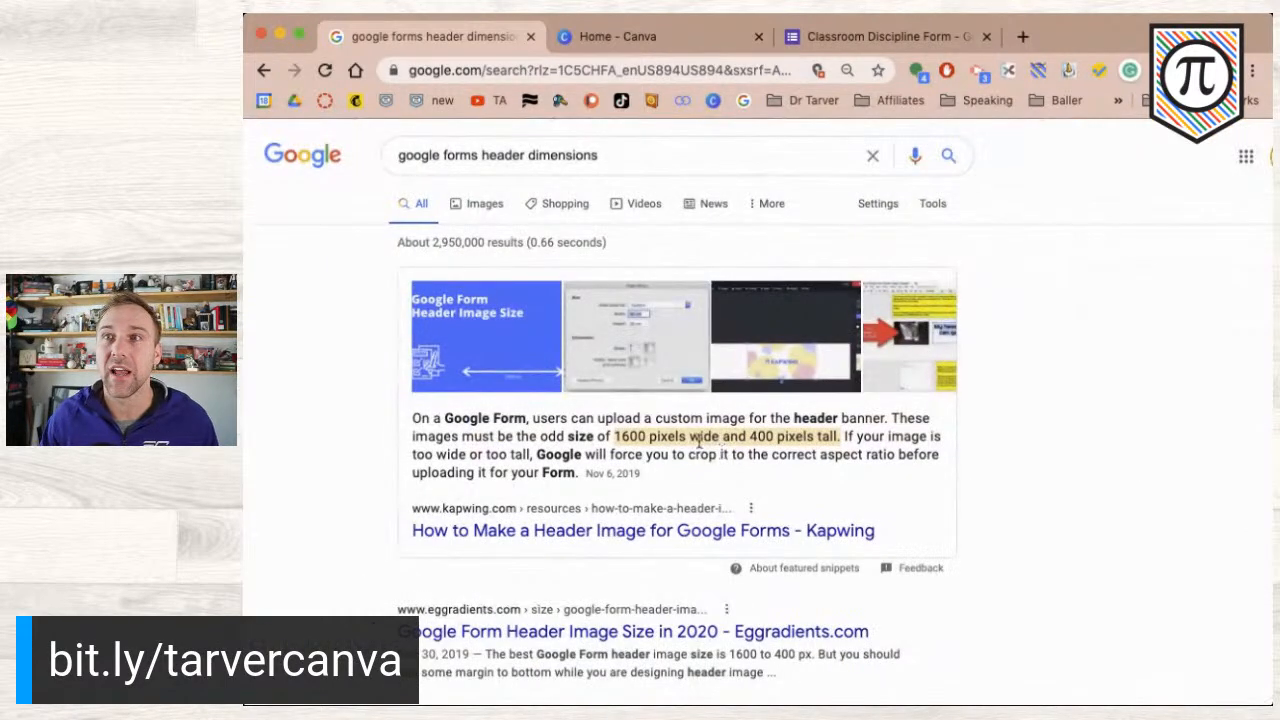
- Return to Canva and search for "google classroom header", choosing the suggested Google Classroom Header design type
left_click(634, 36)
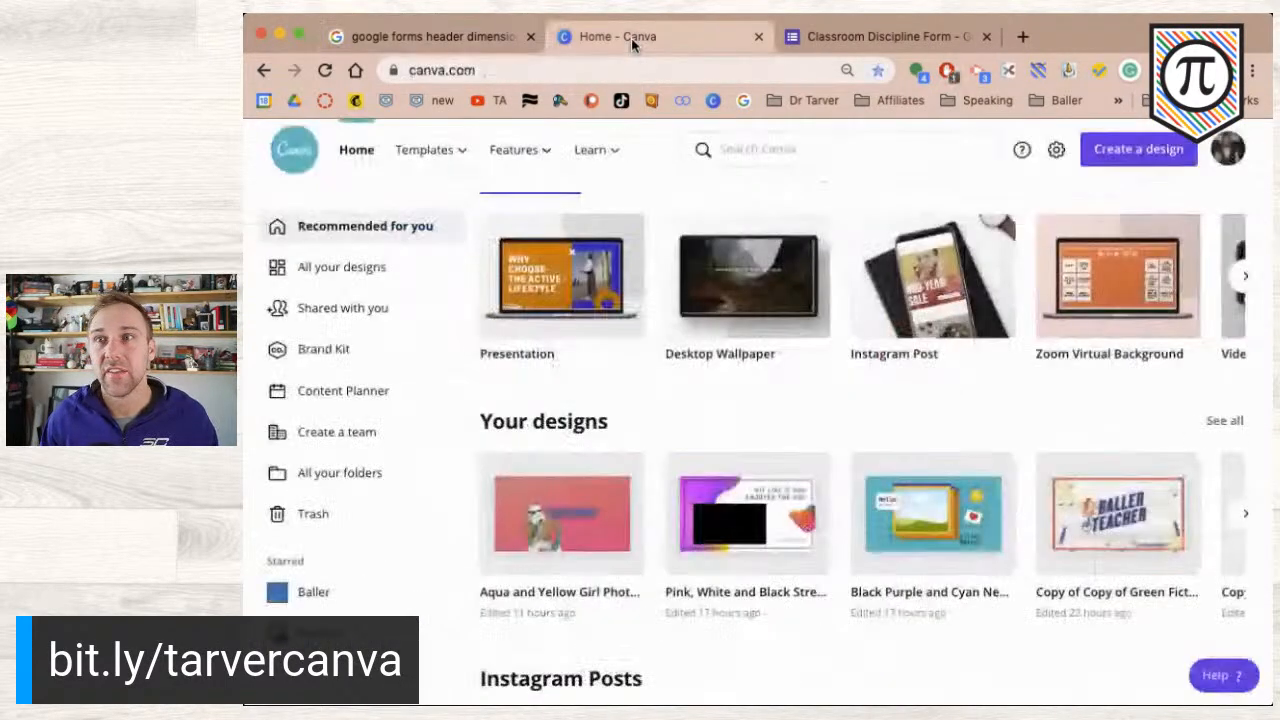
left_click(806, 149)
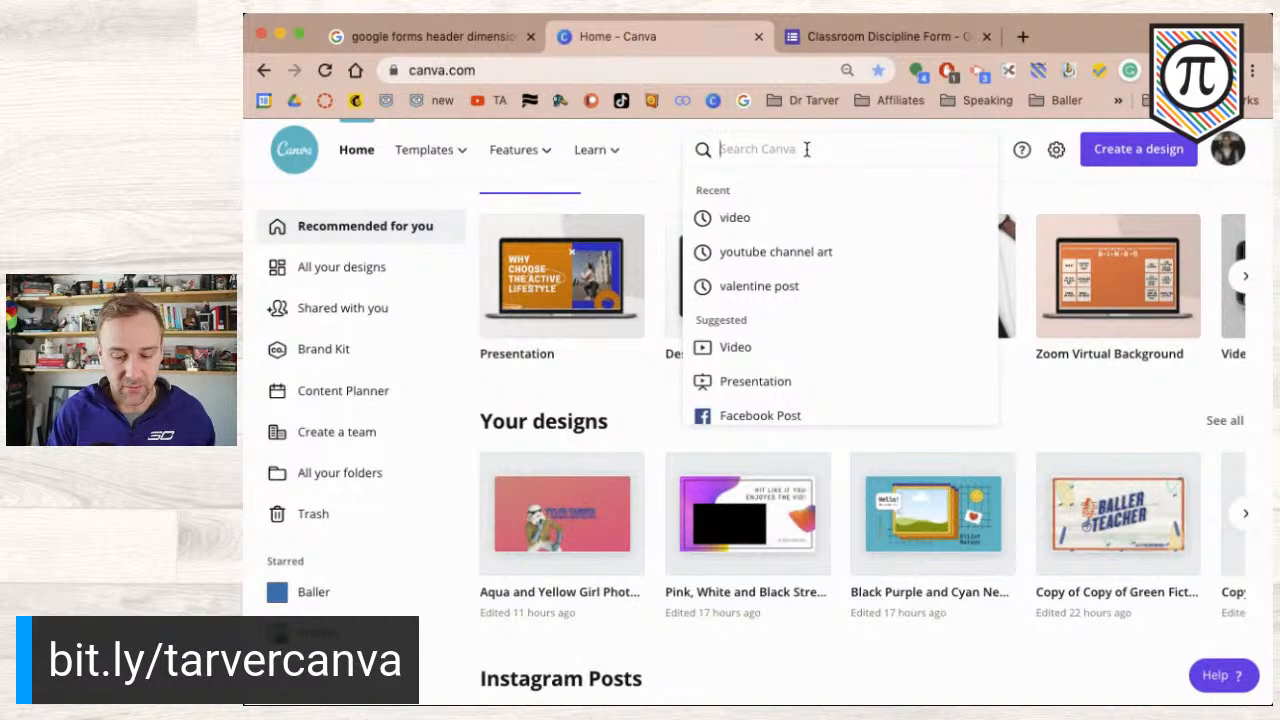
type("google class")
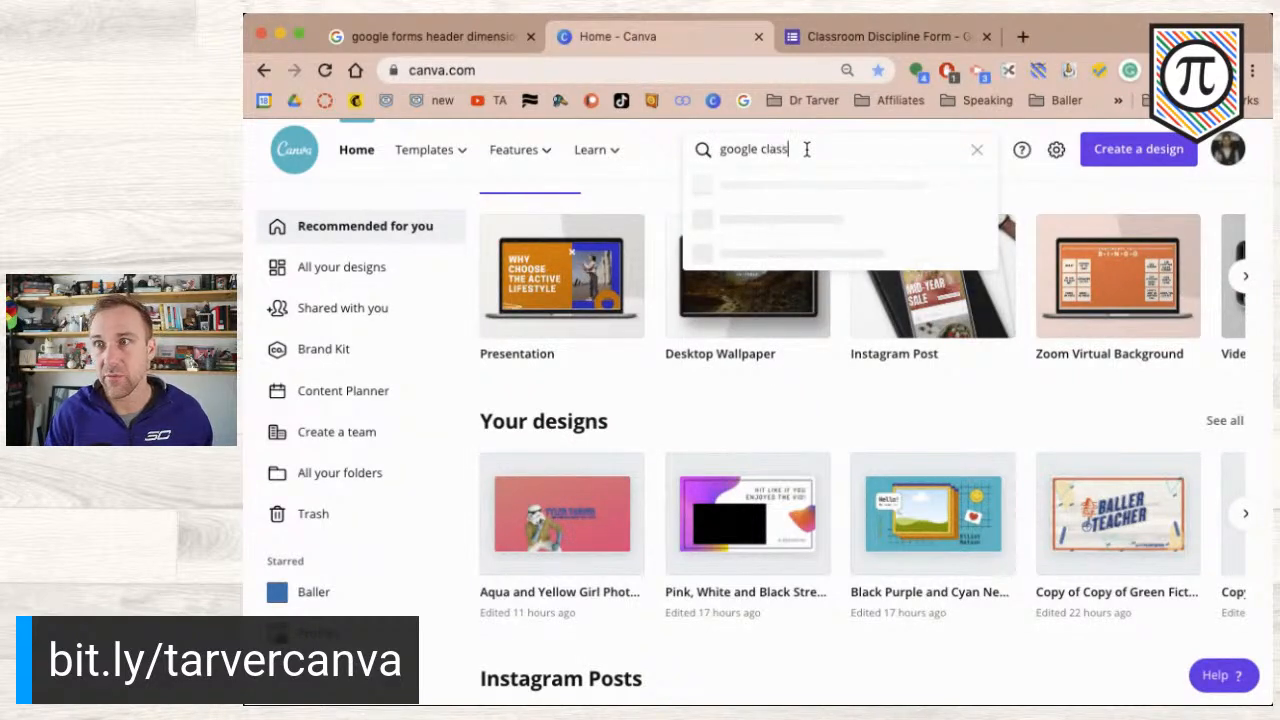
type("room header")
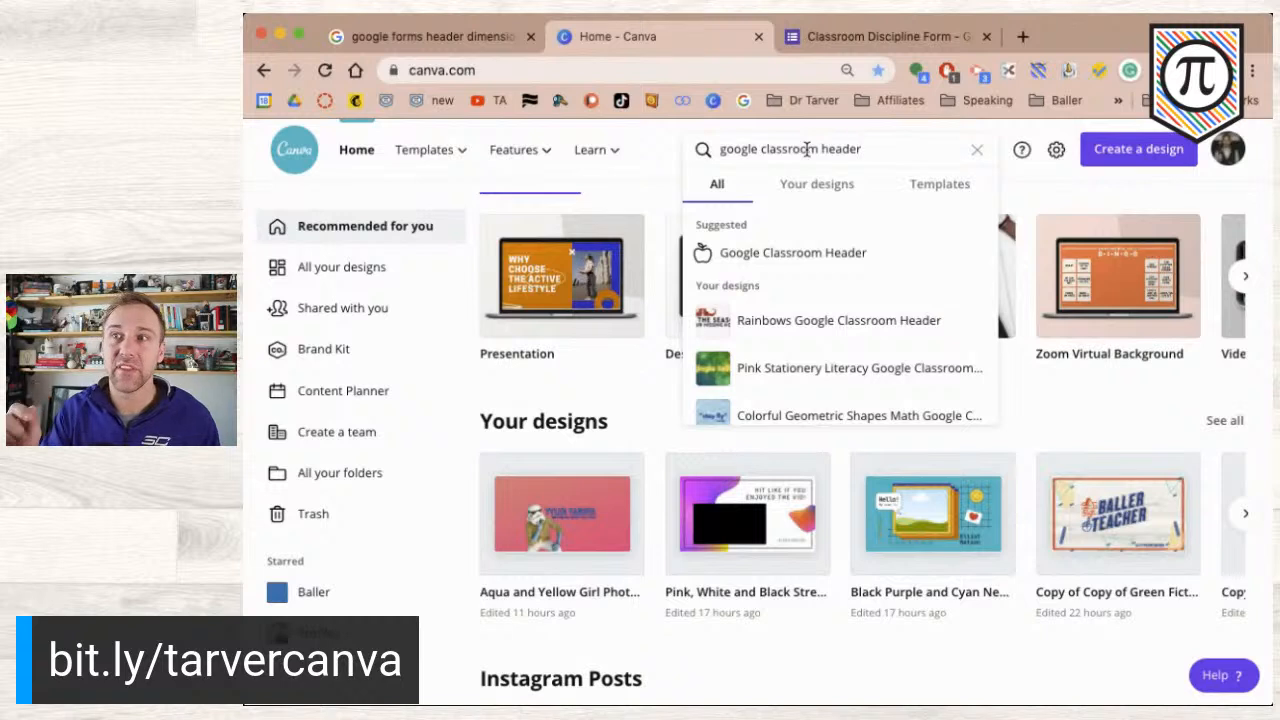
left_click(790, 256)
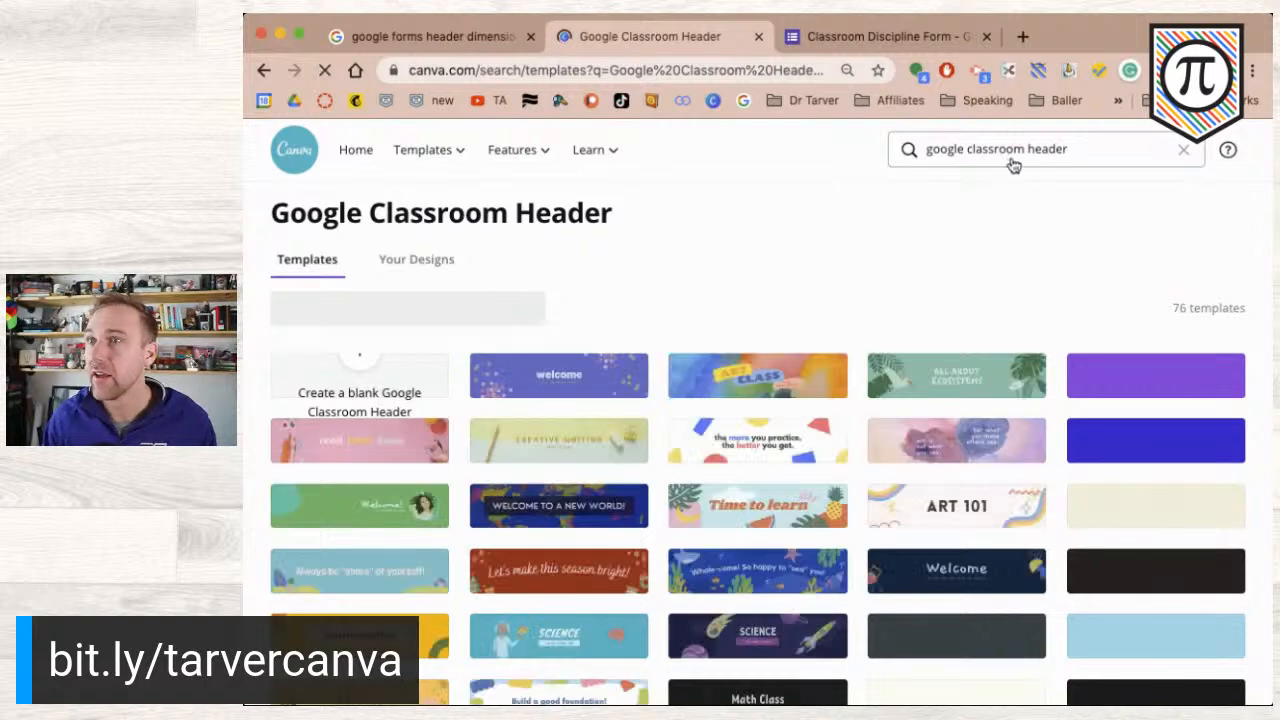
- Browse the Google Classroom Header templates and open the orange and navy "Design Tech 101" robot template for editing
scroll(845, 592, "down", 3)
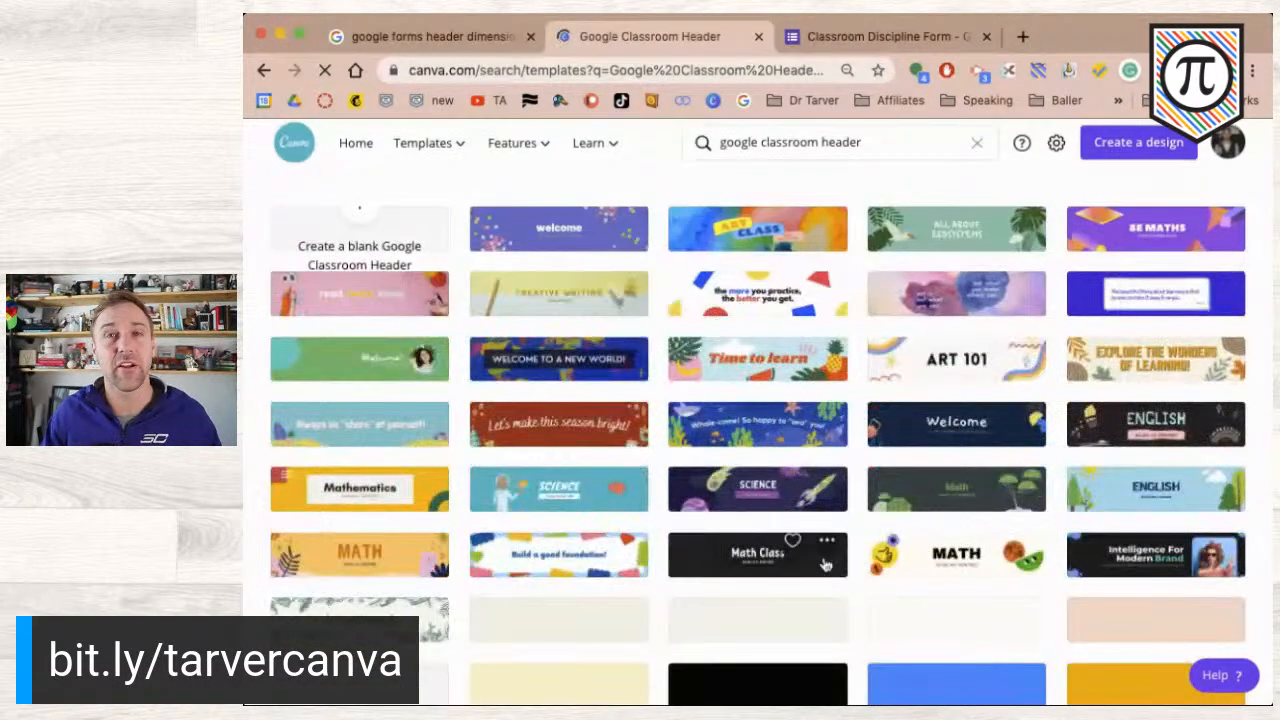
scroll(828, 565, "down", 4)
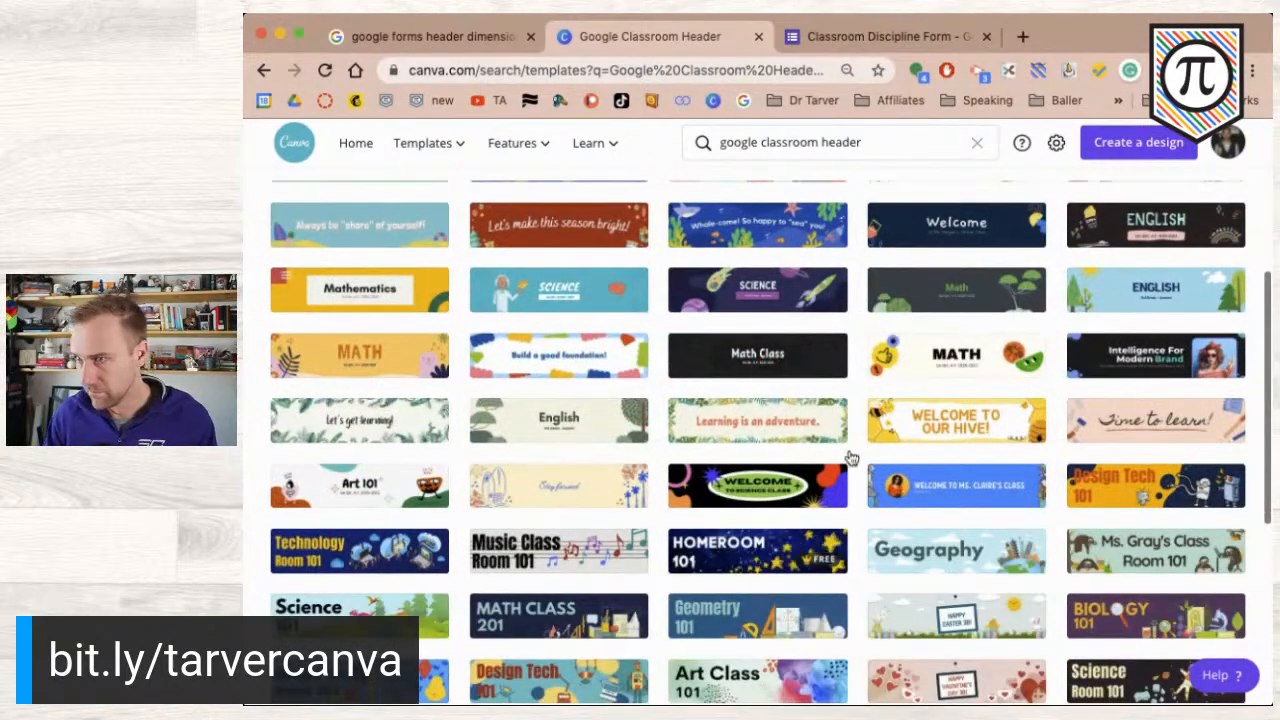
scroll(985, 548, "down", 3)
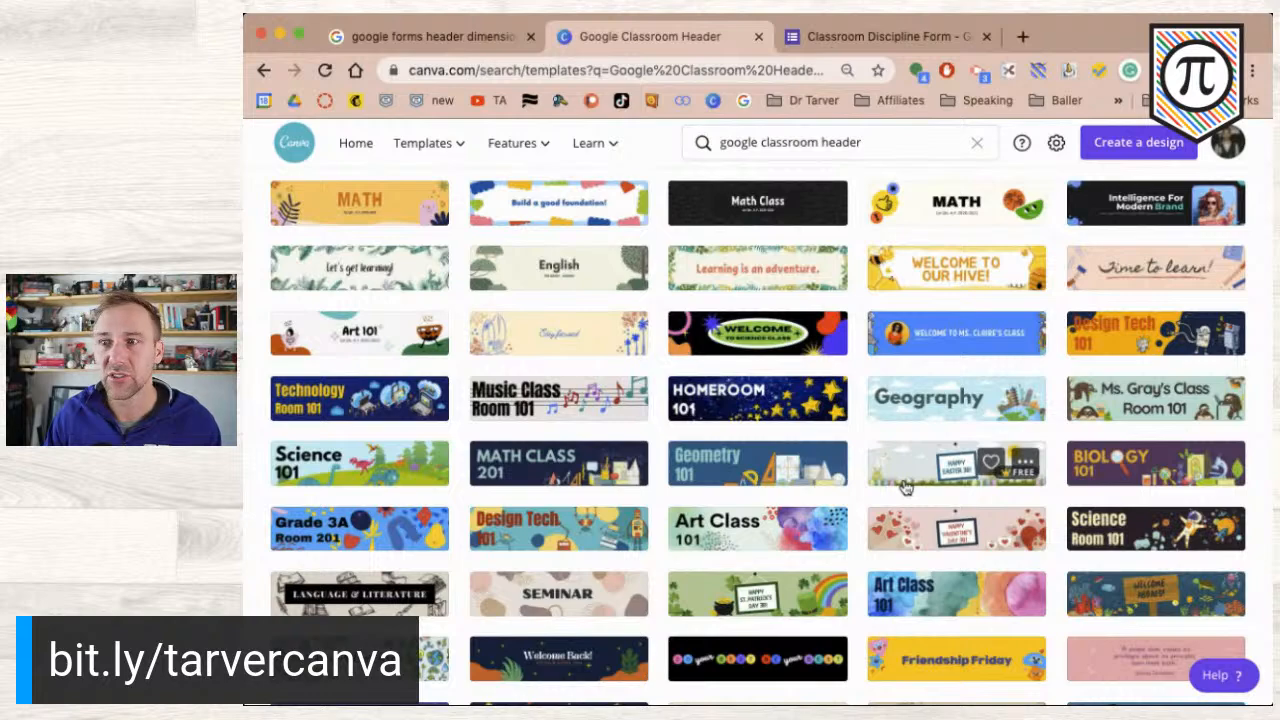
scroll(905, 487, "down", 5)
scroll(905, 487, "up", 3)
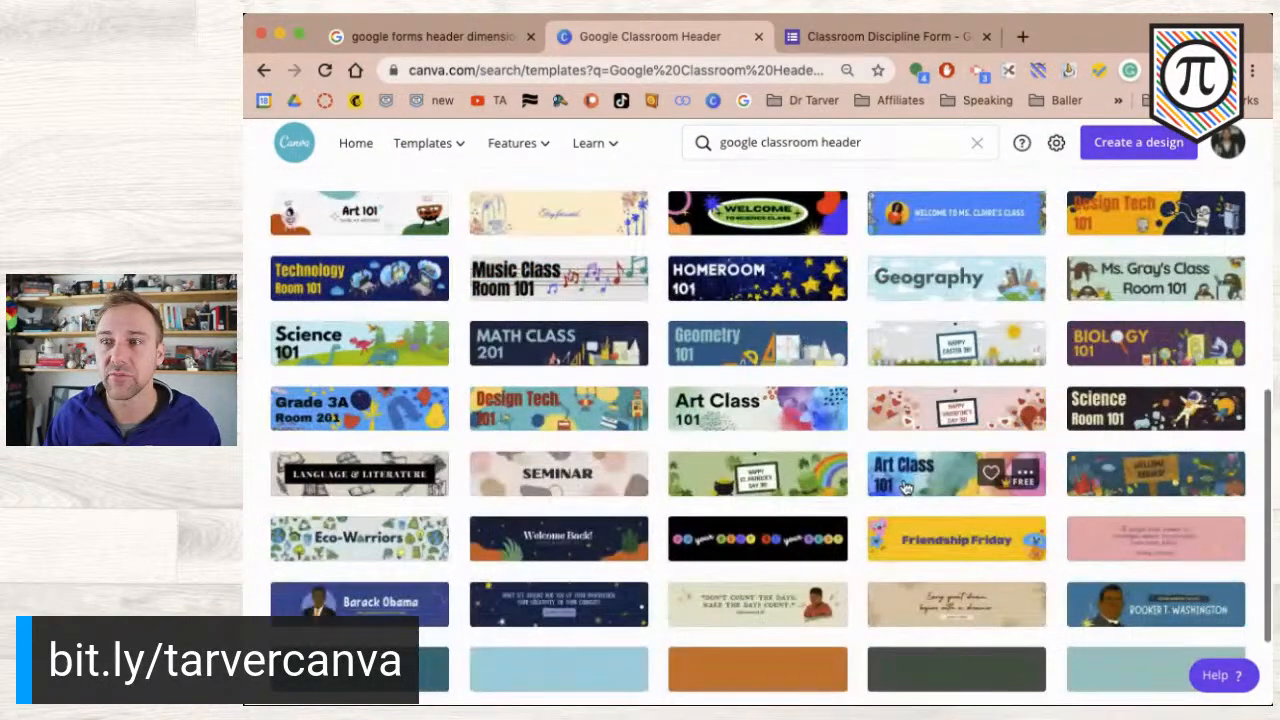
scroll(905, 487, "up", 8)
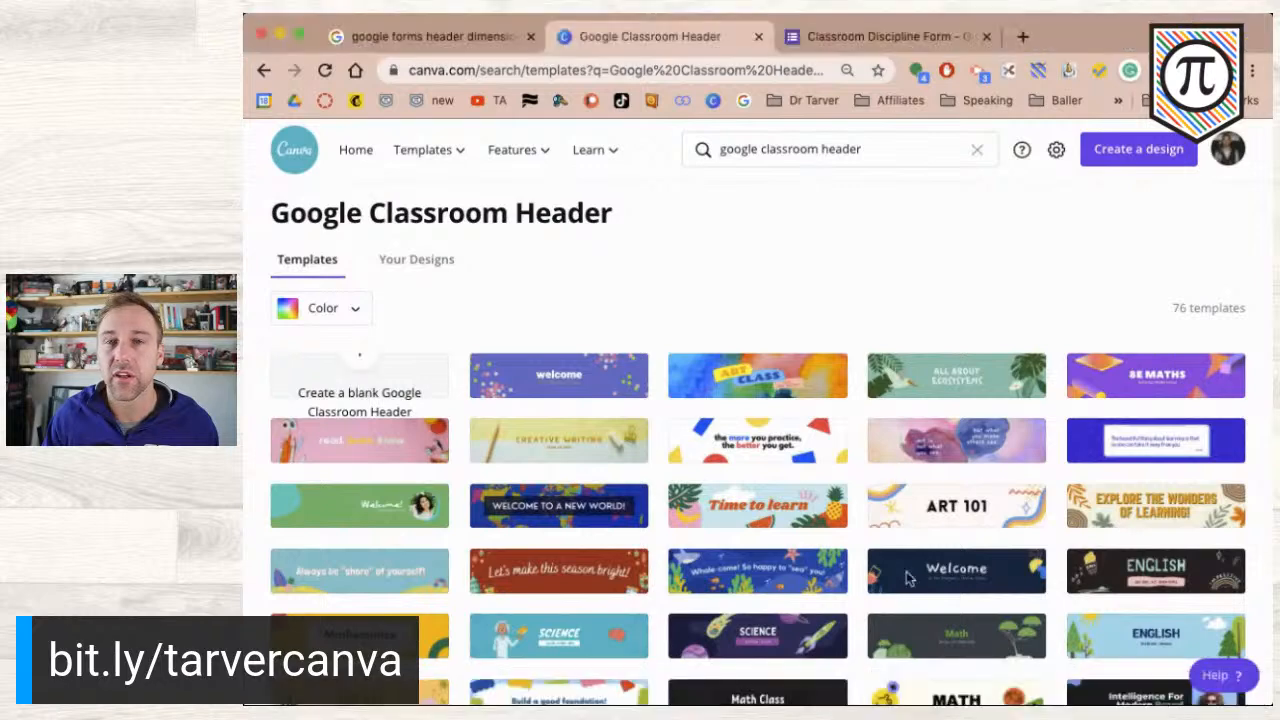
scroll(910, 585, "down", 3)
scroll(910, 590, "down", 1)
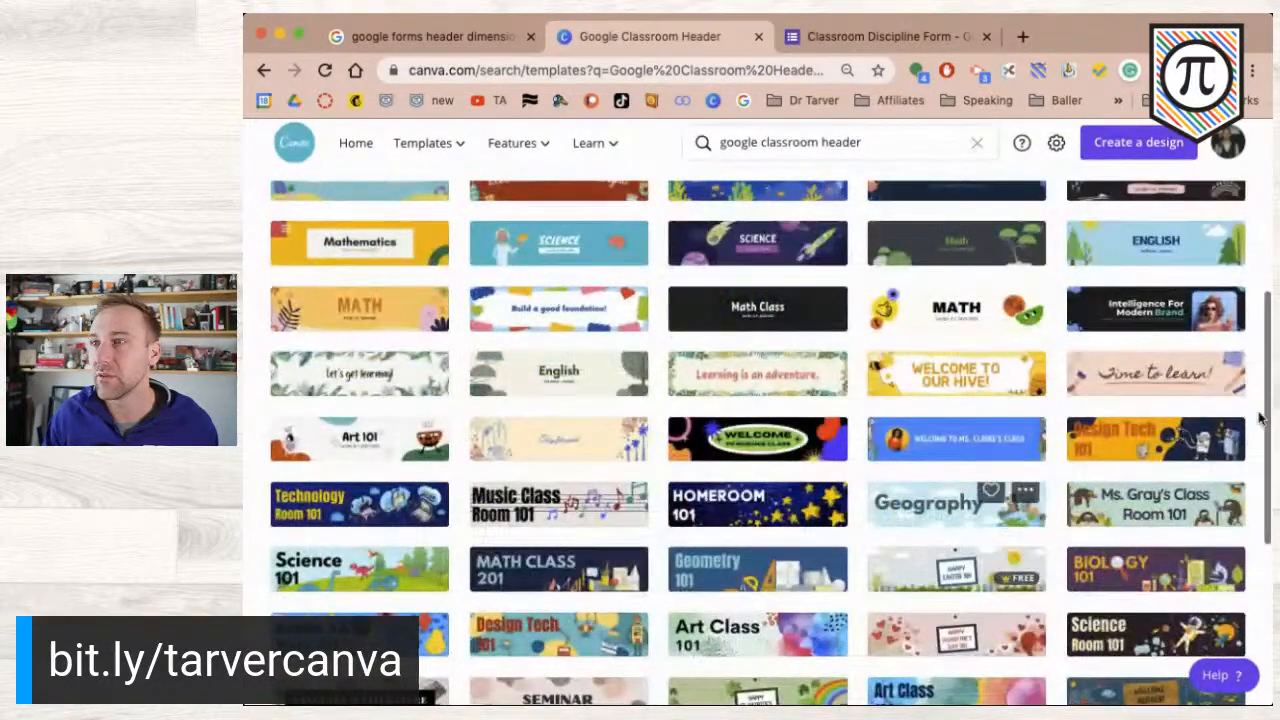
left_click(1136, 453)
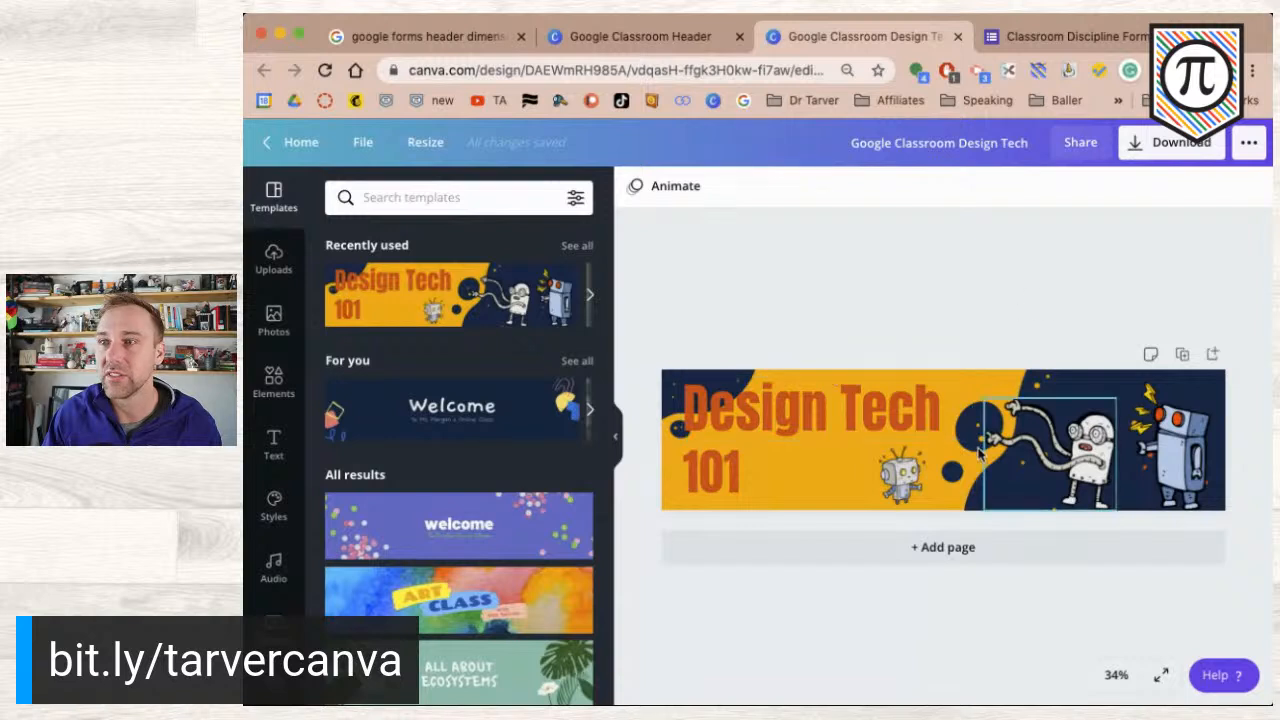
- Resize the Design Tech design to a custom size of 1600 × 400 px
left_click(428, 143)
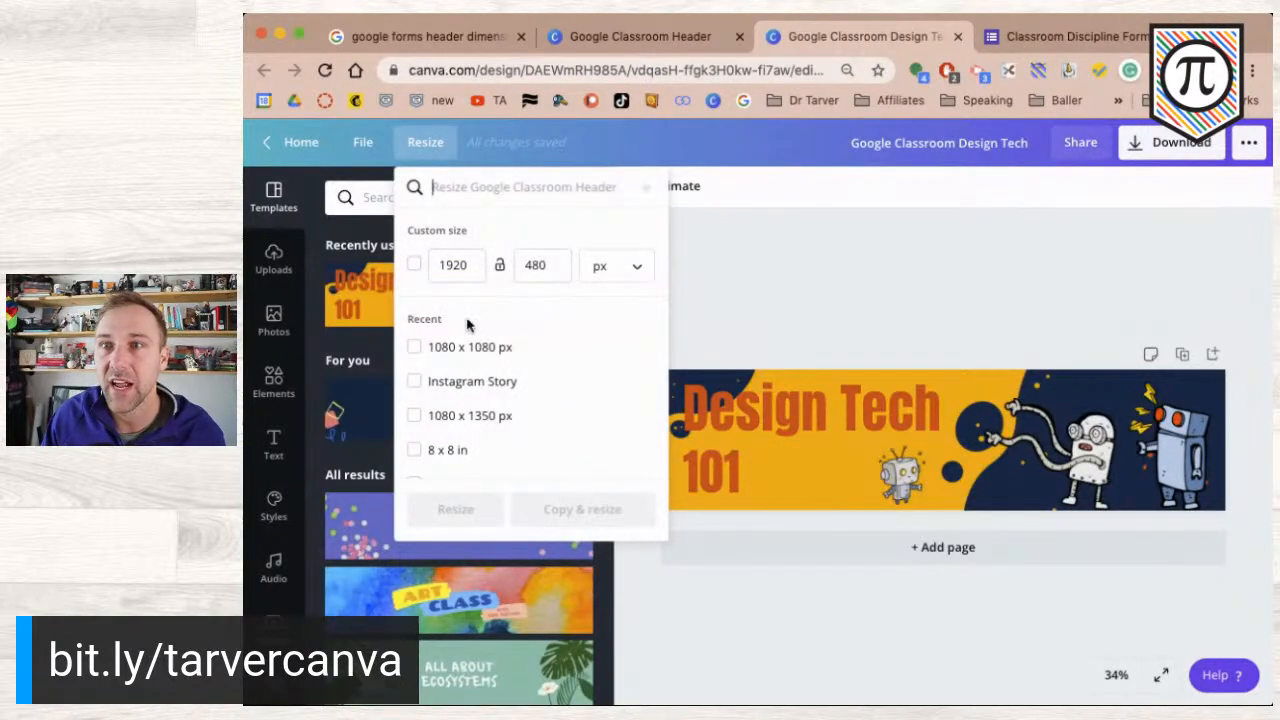
scroll(468, 412, "down", 5)
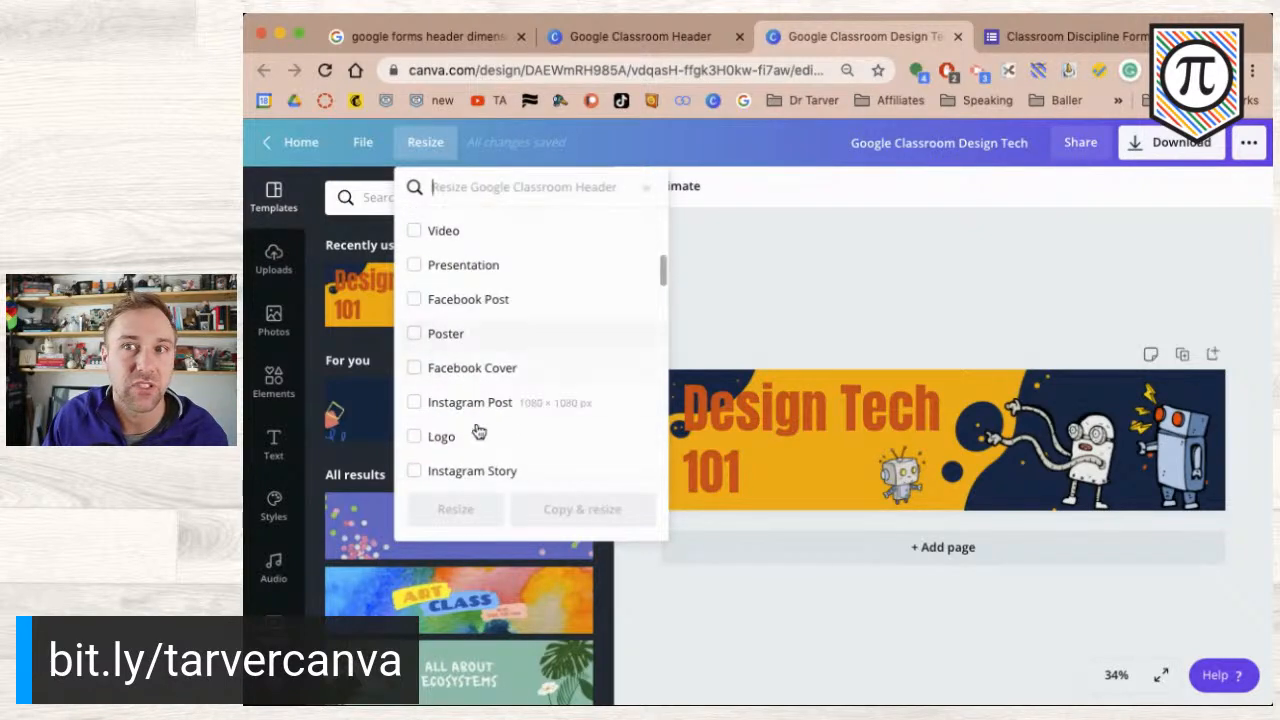
scroll(457, 289, "down", 3)
scroll(453, 287, "up", 8)
left_click(414, 264)
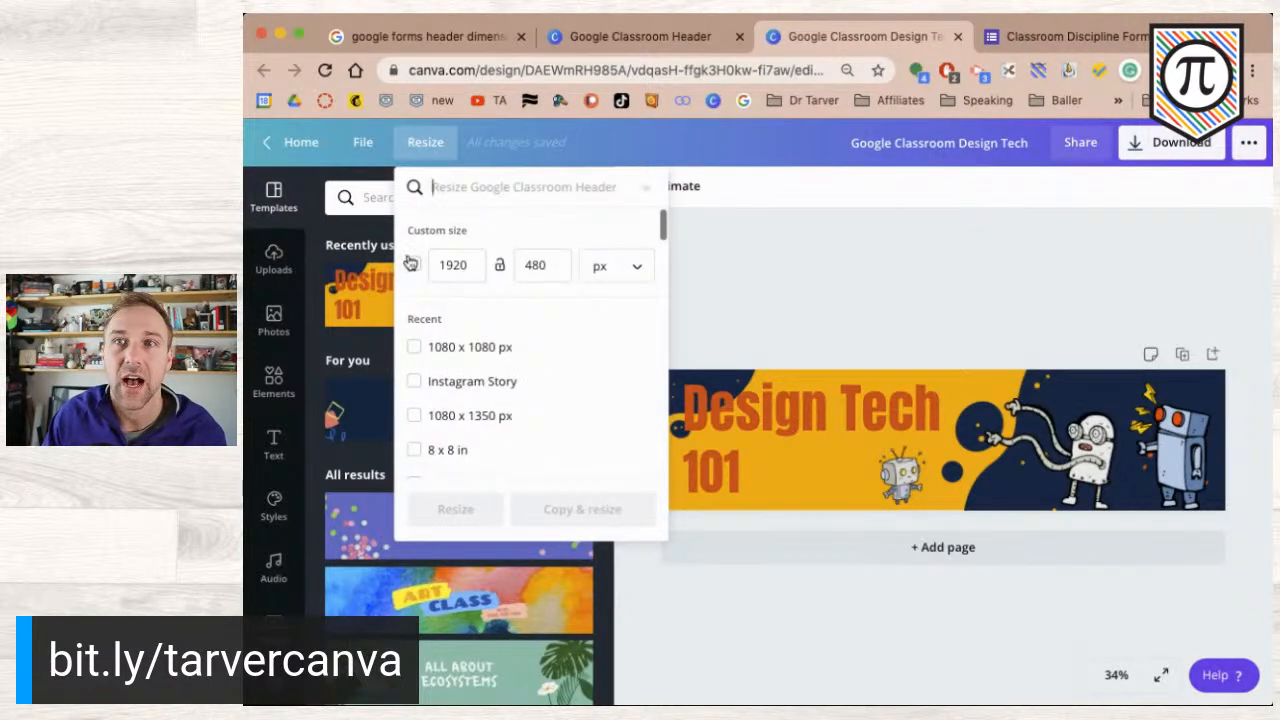
left_click(453, 264)
double_click(453, 264)
type("1600")
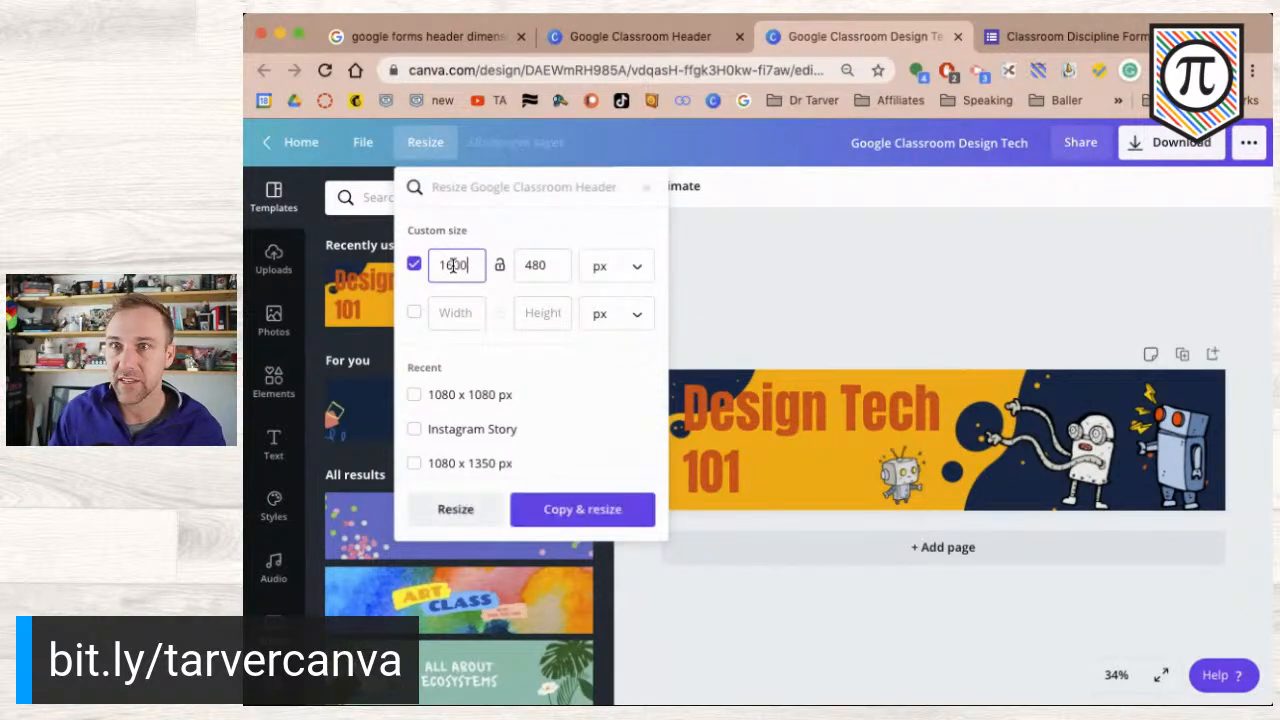
key("Tab")
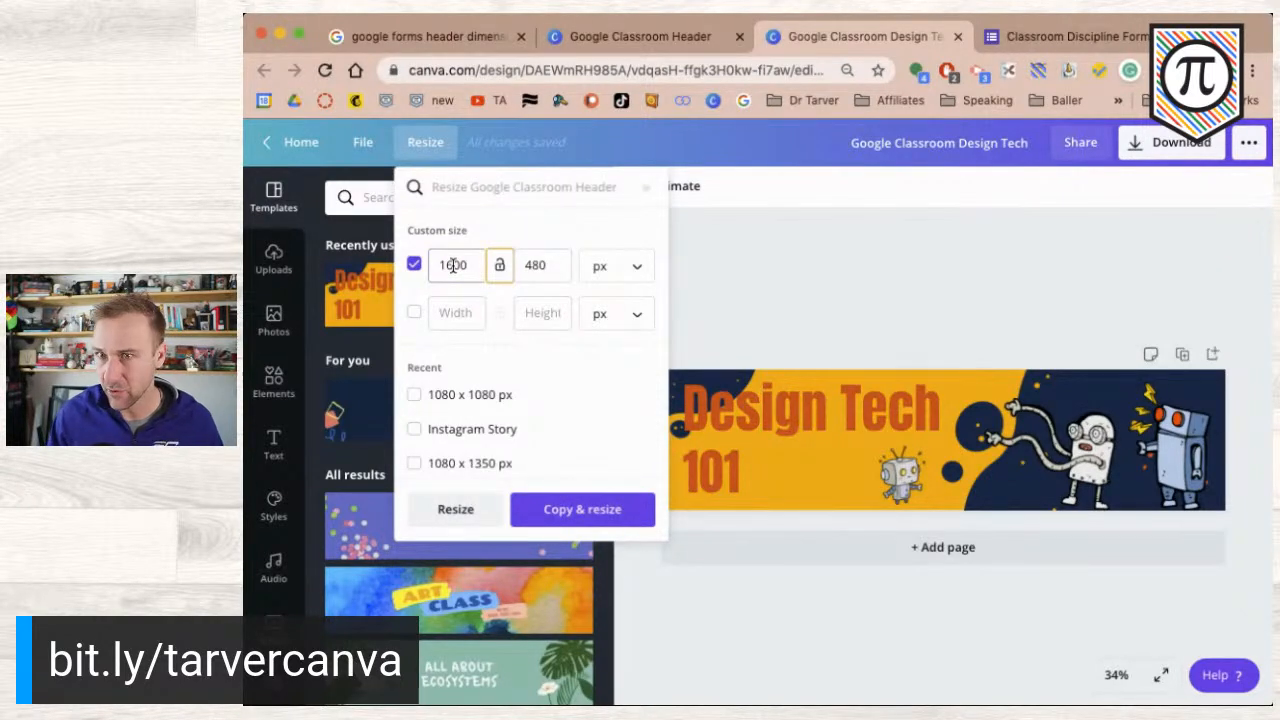
key("Tab")
type("400")
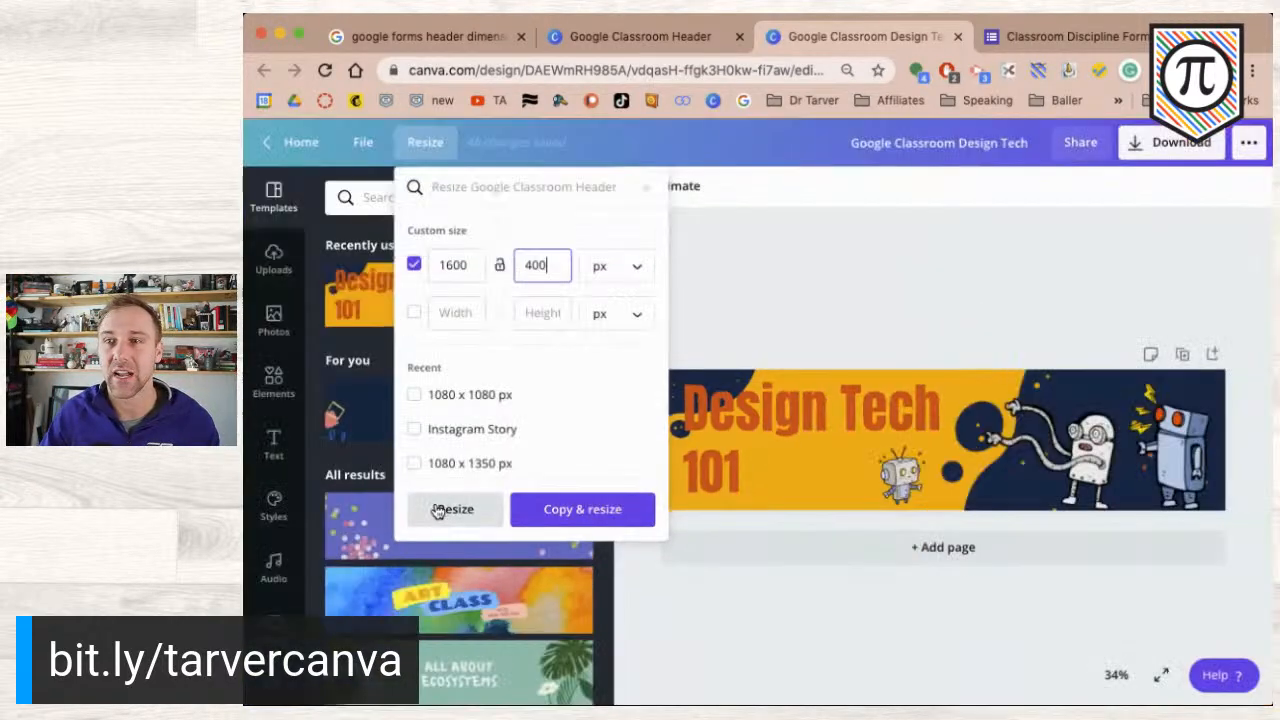
left_click(452, 510)
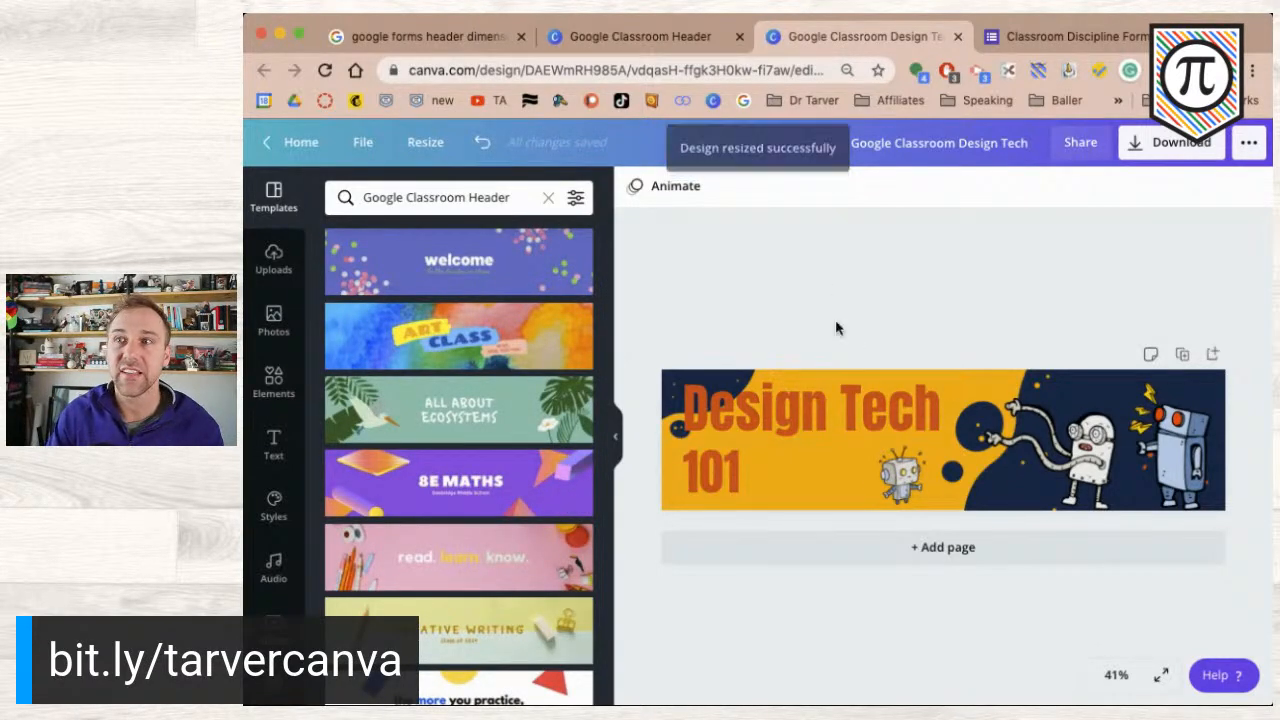
- Check the existing header on the Classroom Discipline Form in Google Forms and return to the Canva design
left_click(1128, 40)
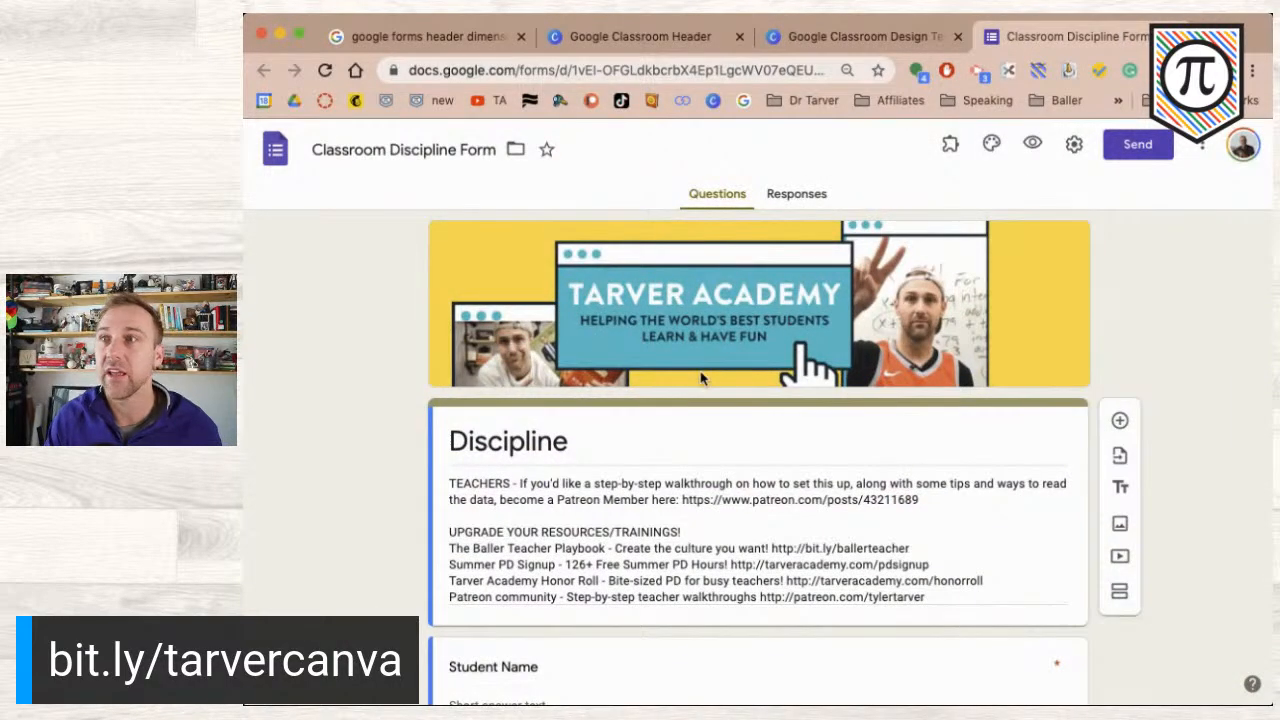
left_click(861, 40)
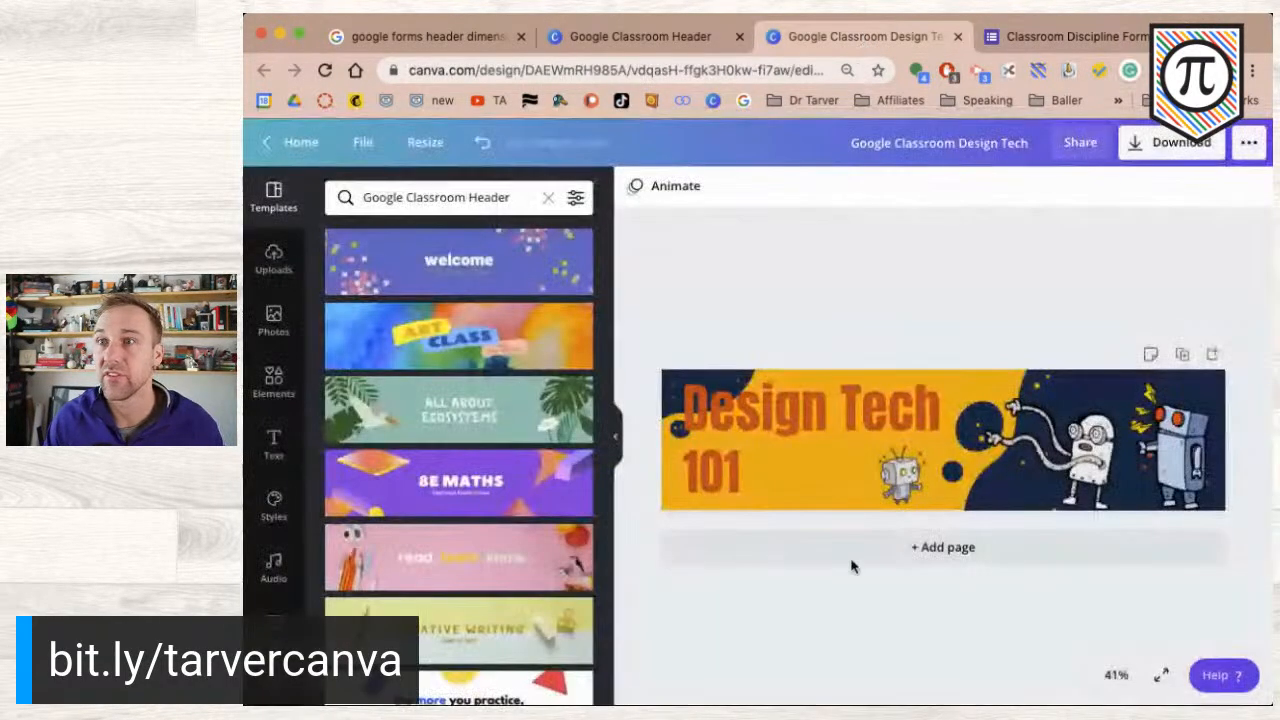
- Replace the "Design Tech" title with the teacher's name in possessive form plus "CLASS", and widen its text box to fit one line
double_click(783, 420)
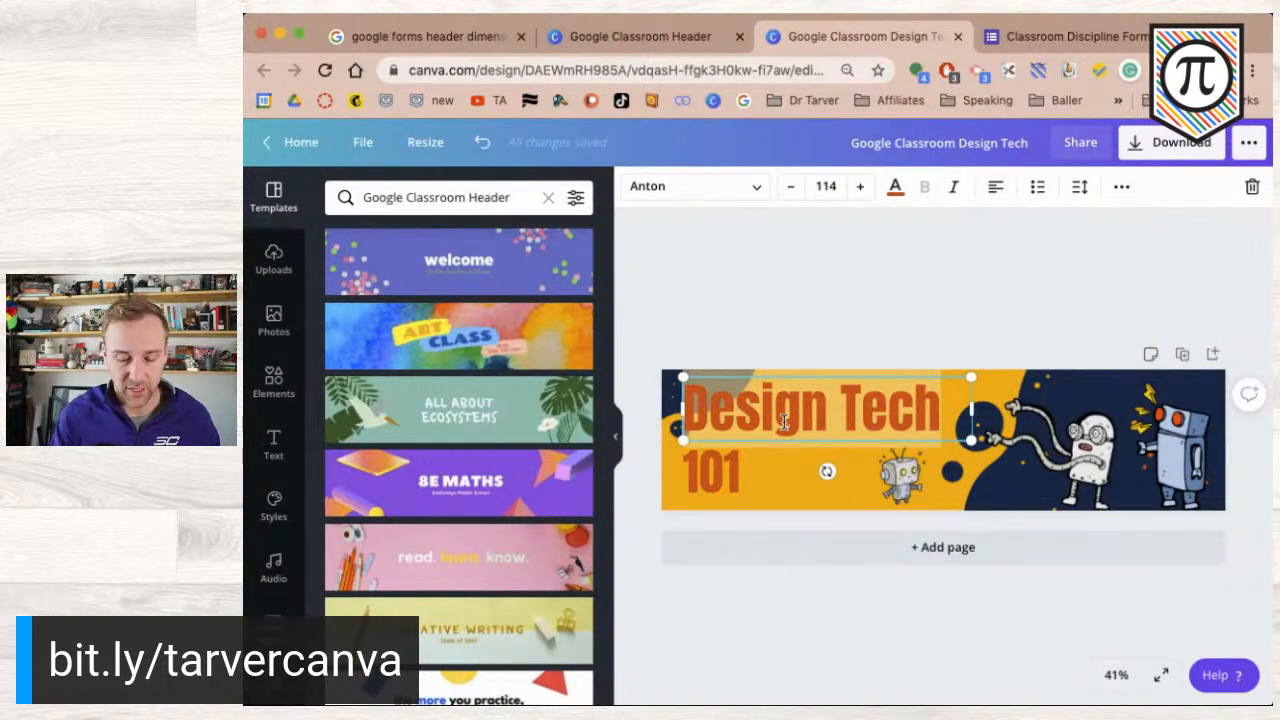
type("MR. TAR")
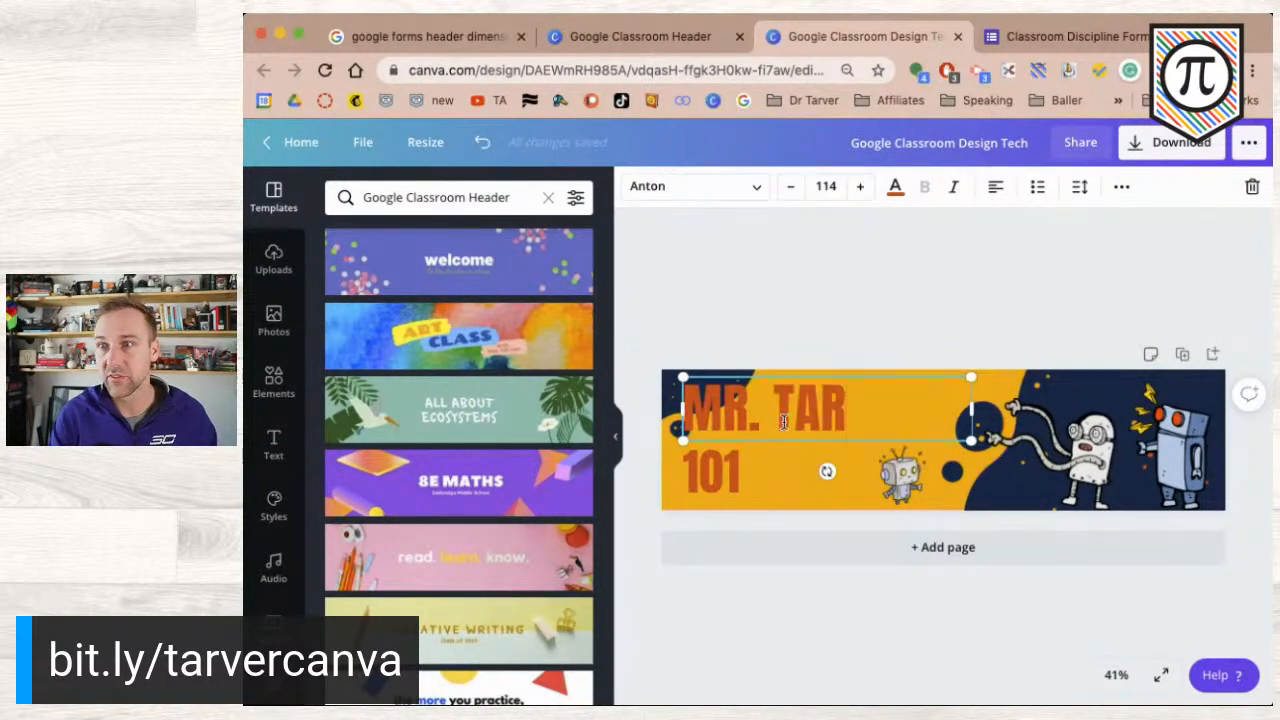
type("VER'S")
key("Return")
type("CLASS")
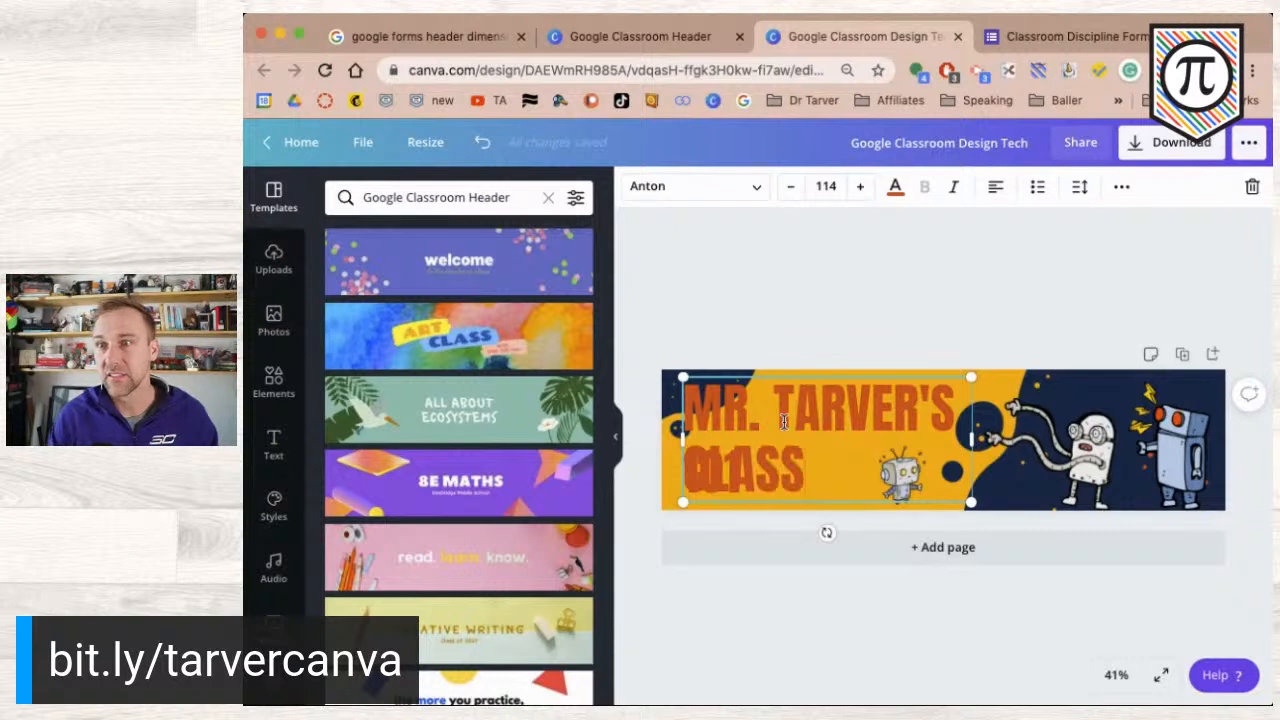
left_click_drag(973, 438, 1108, 440)
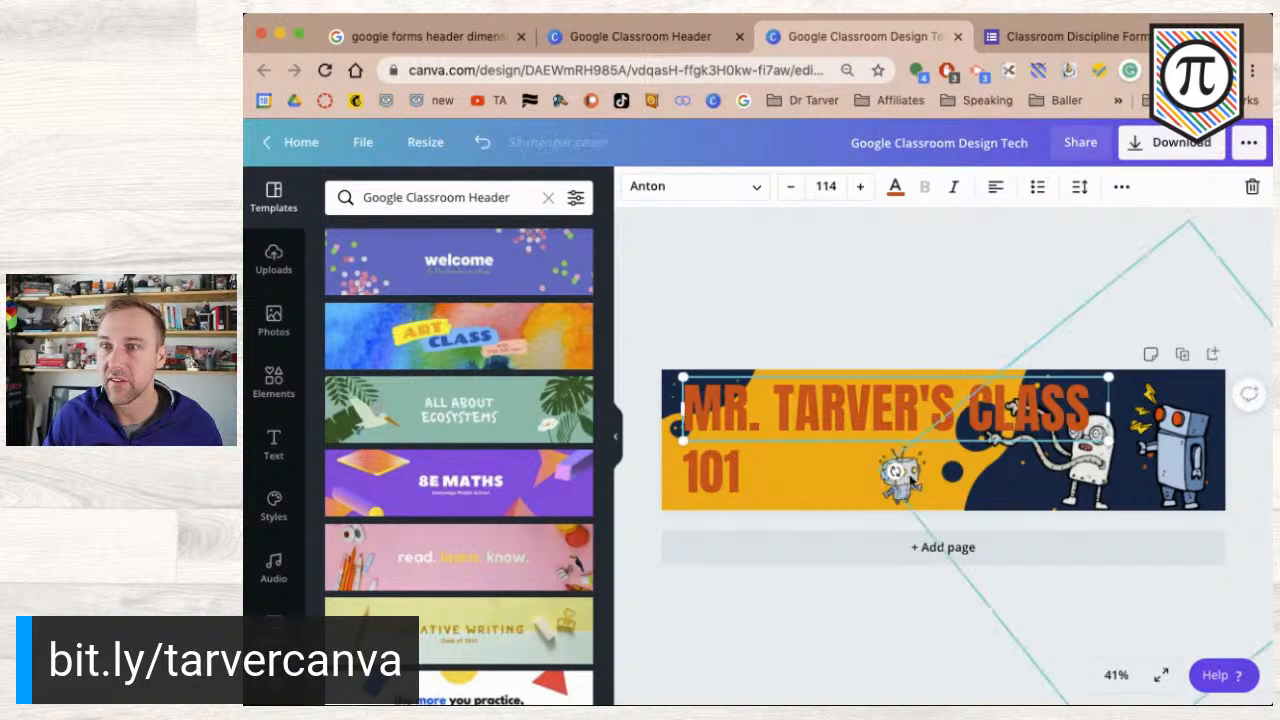
left_click(727, 493)
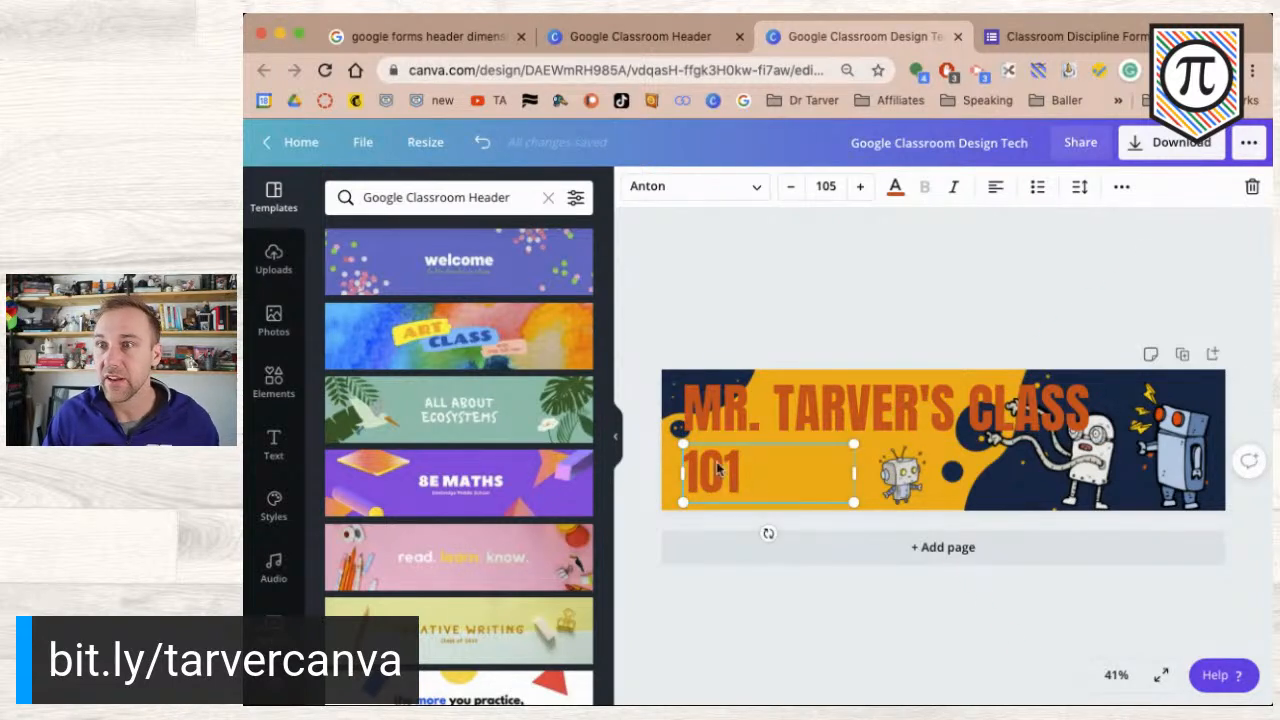
double_click(733, 472)
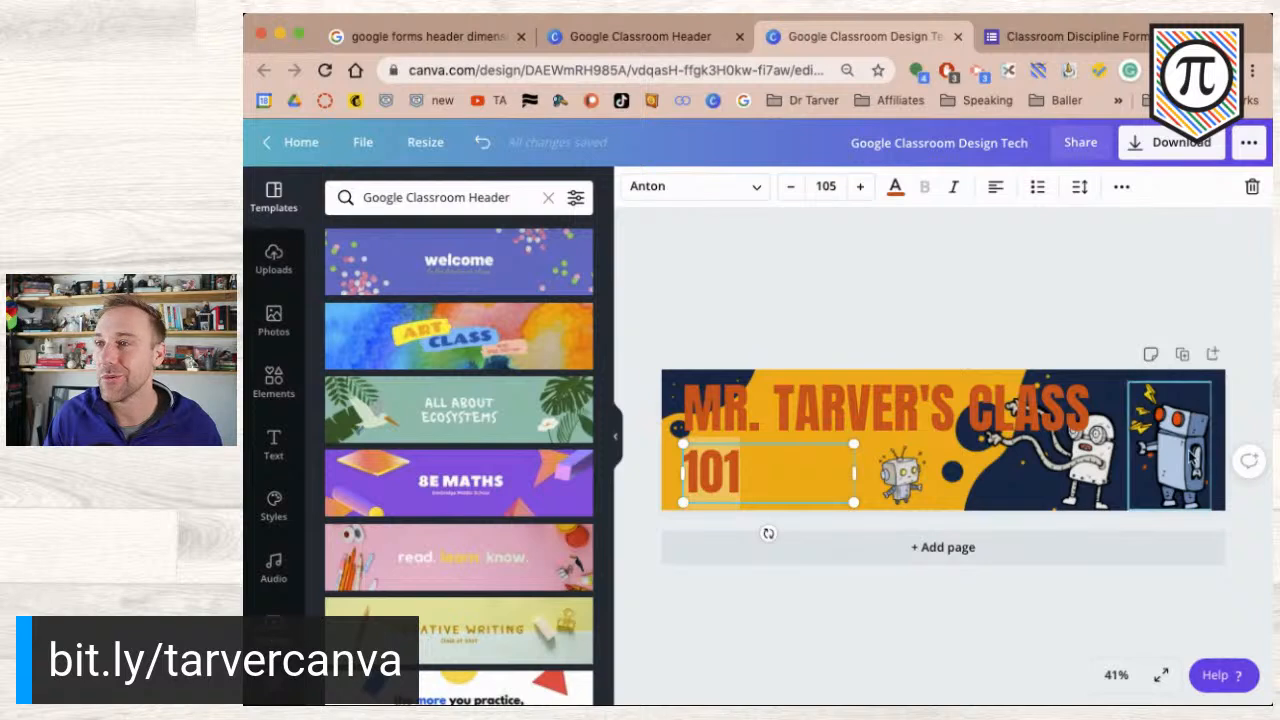
- Delete the blue robot, and move the long-armed white robot to the banner's right end with the small robot beside it
left_click(1178, 452)
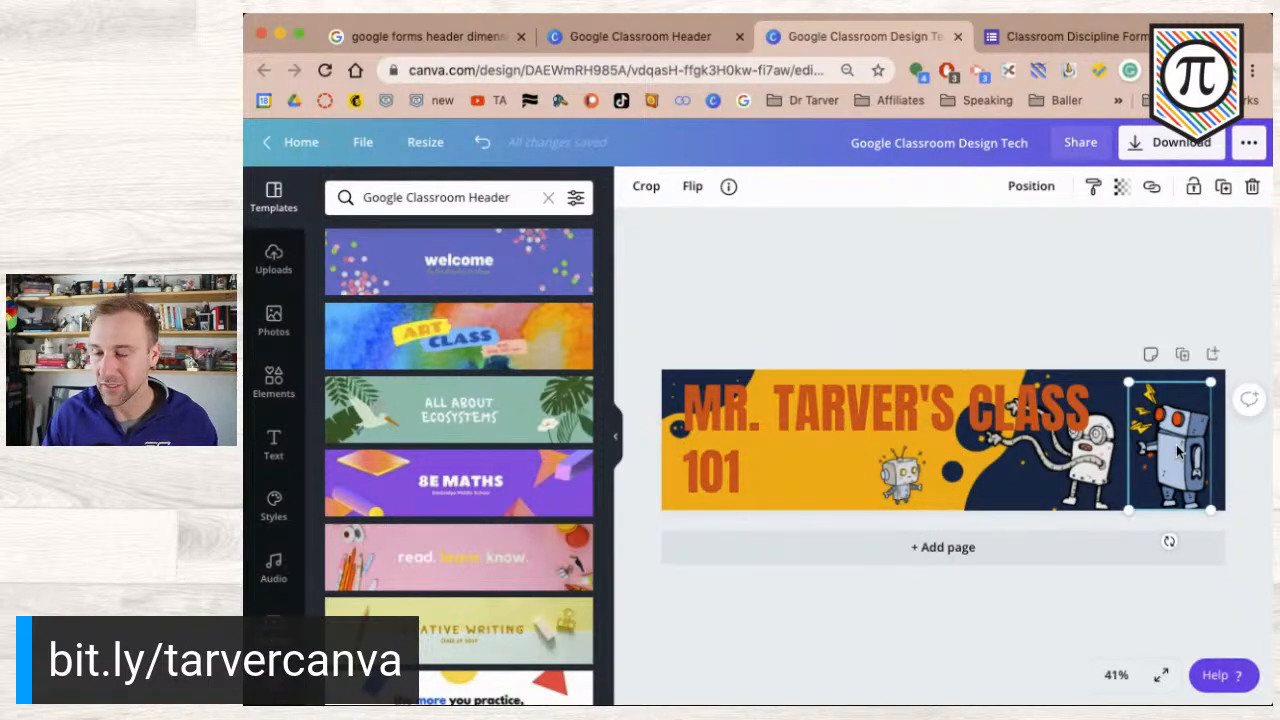
key("Delete")
left_click(1090, 460)
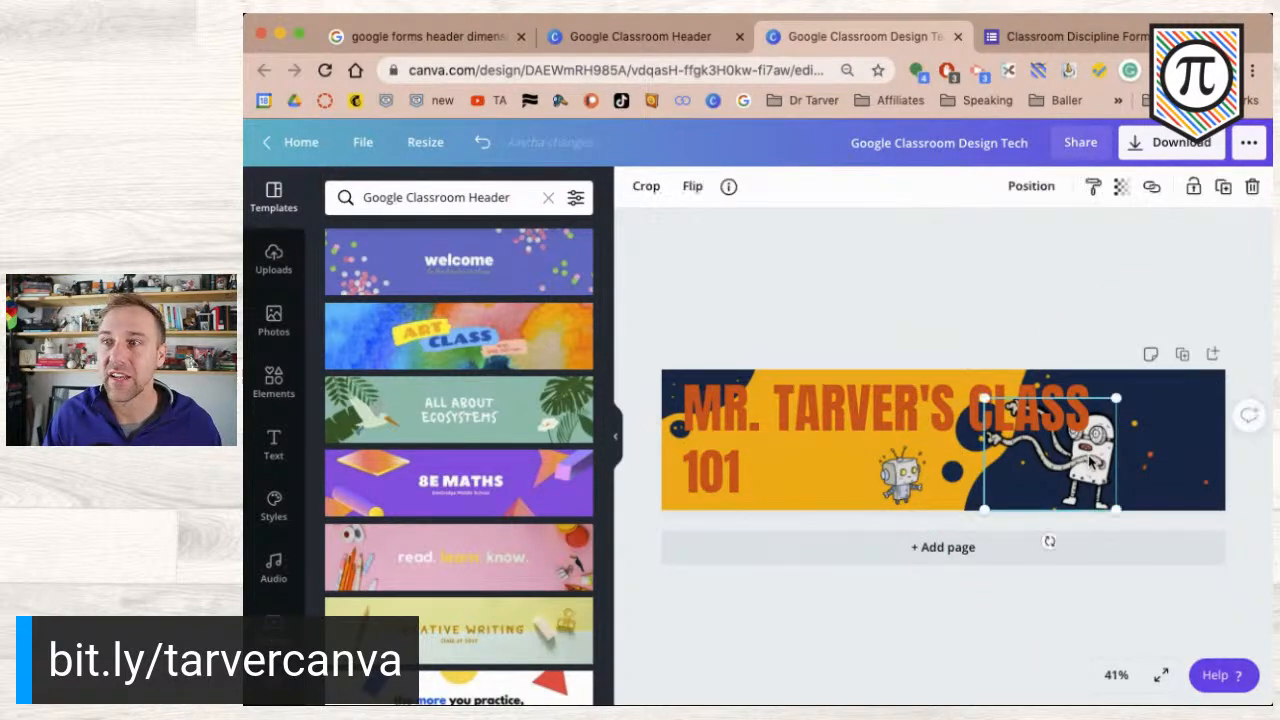
left_click_drag(1127, 461, 1180, 452)
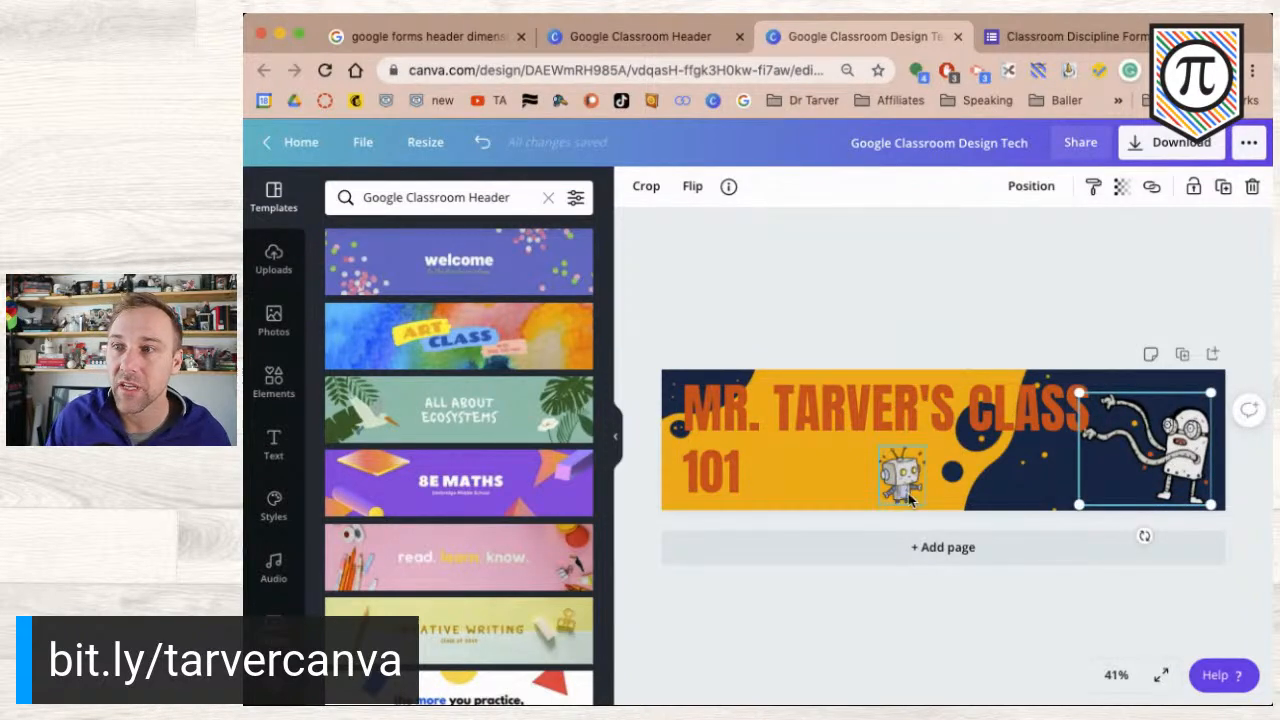
left_click_drag(903, 487, 1089, 480)
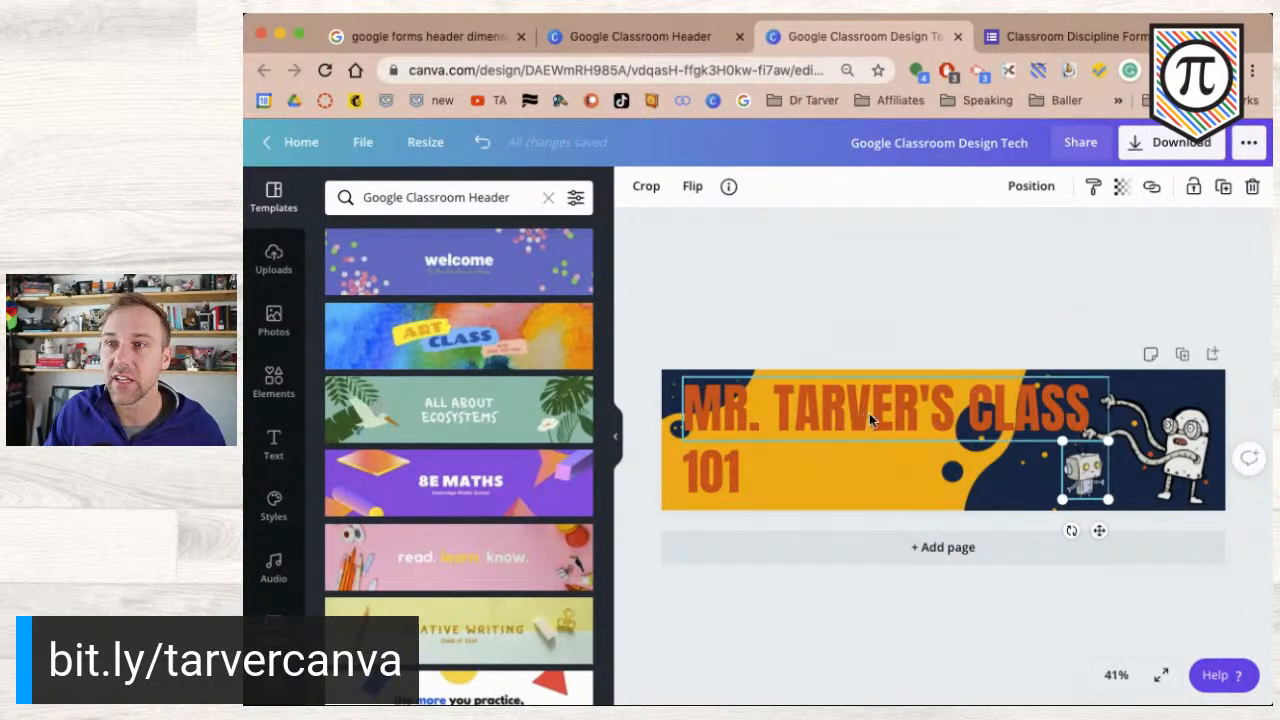
left_click(885, 496)
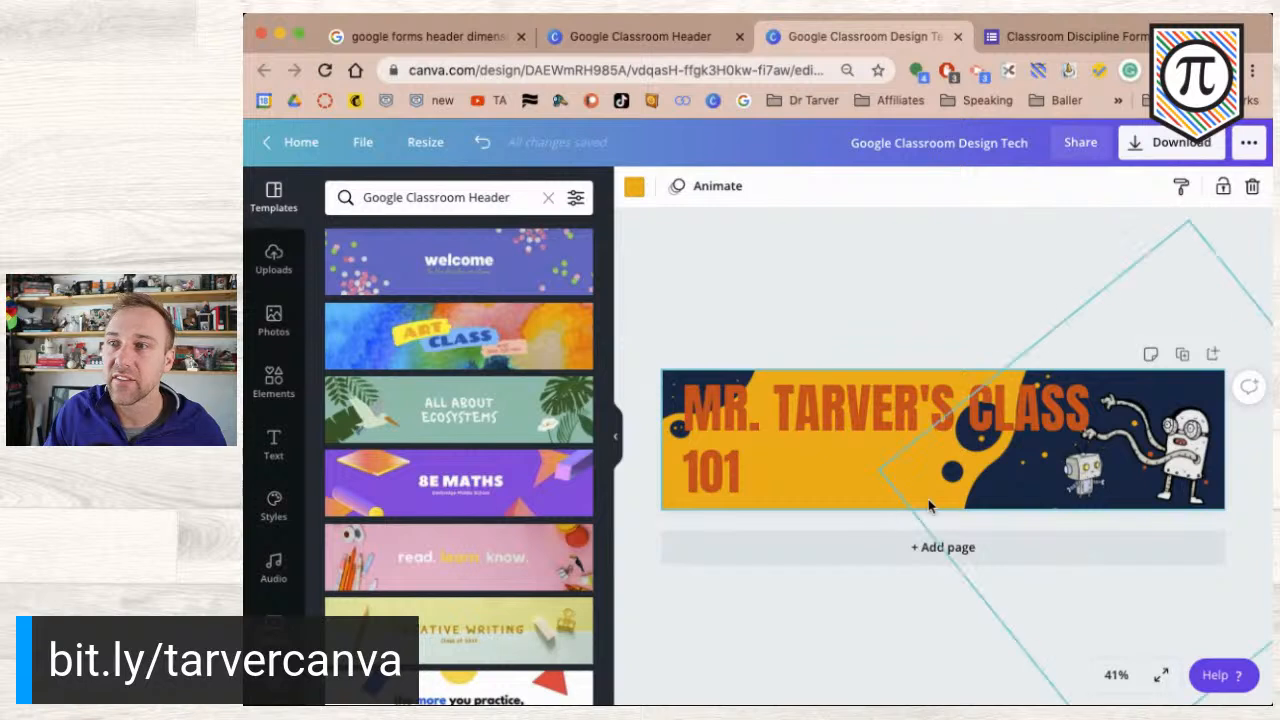
left_click(830, 285)
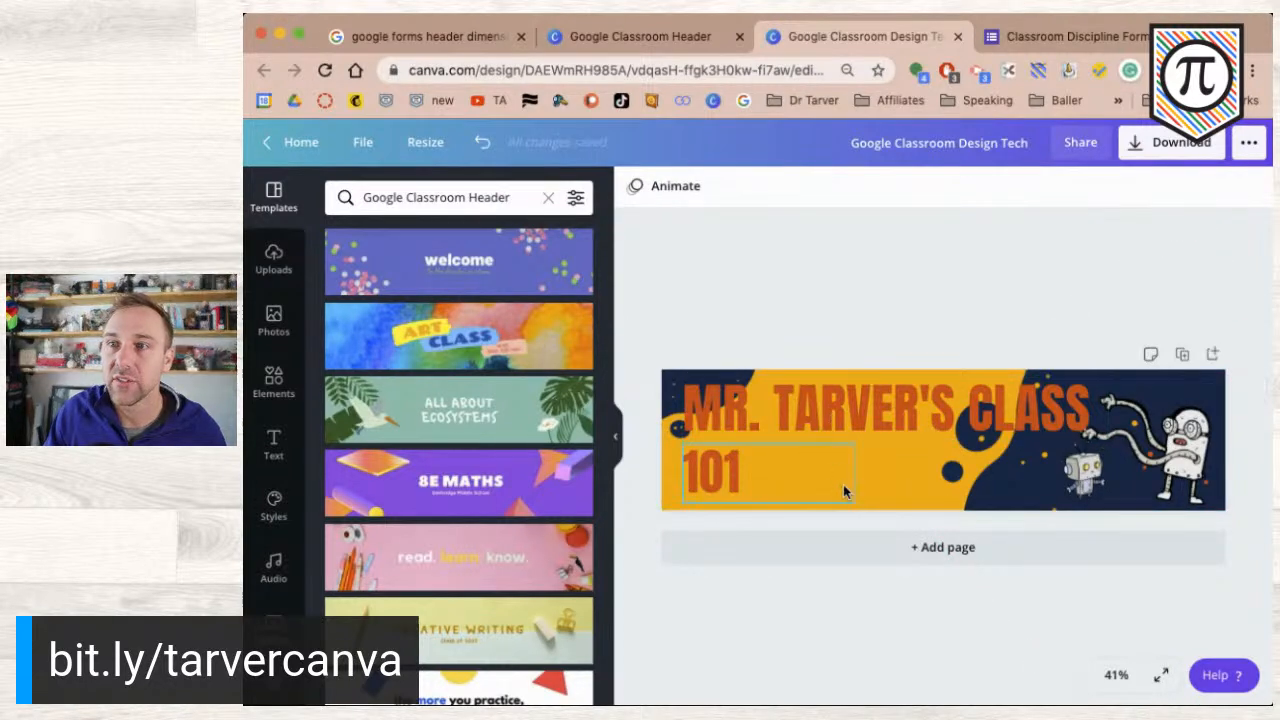
left_click(616, 444)
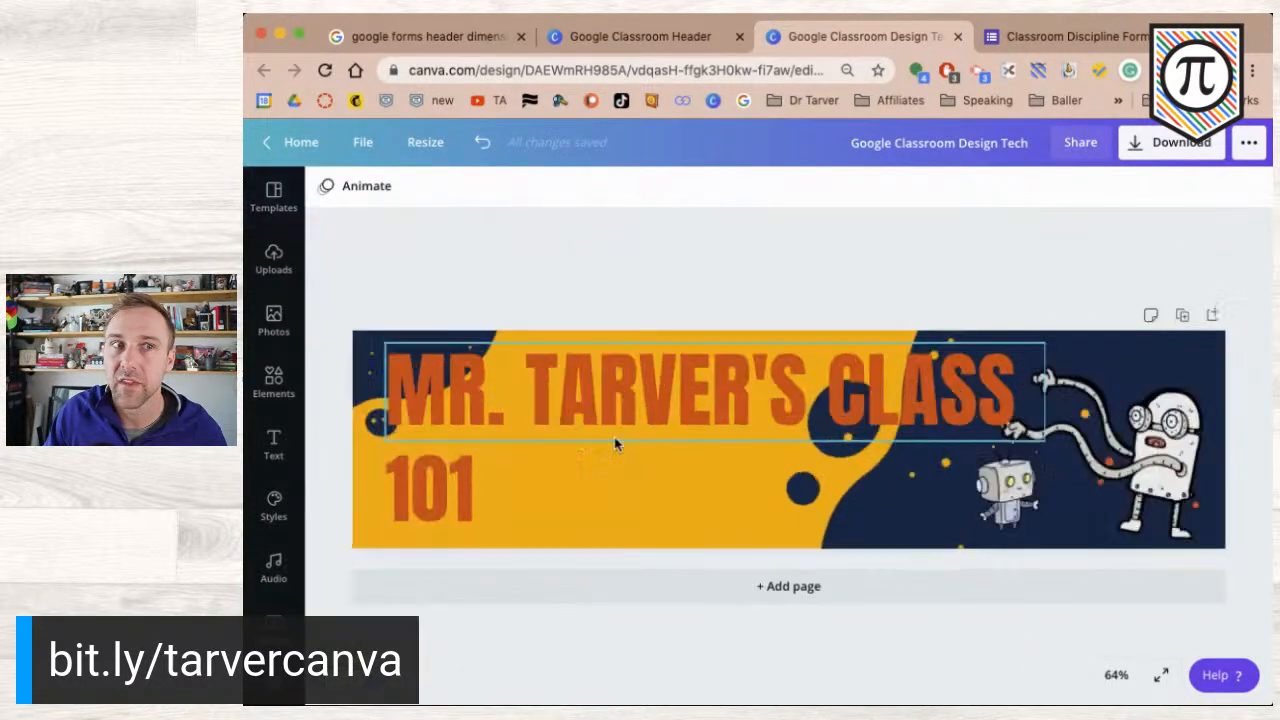
left_click(675, 531)
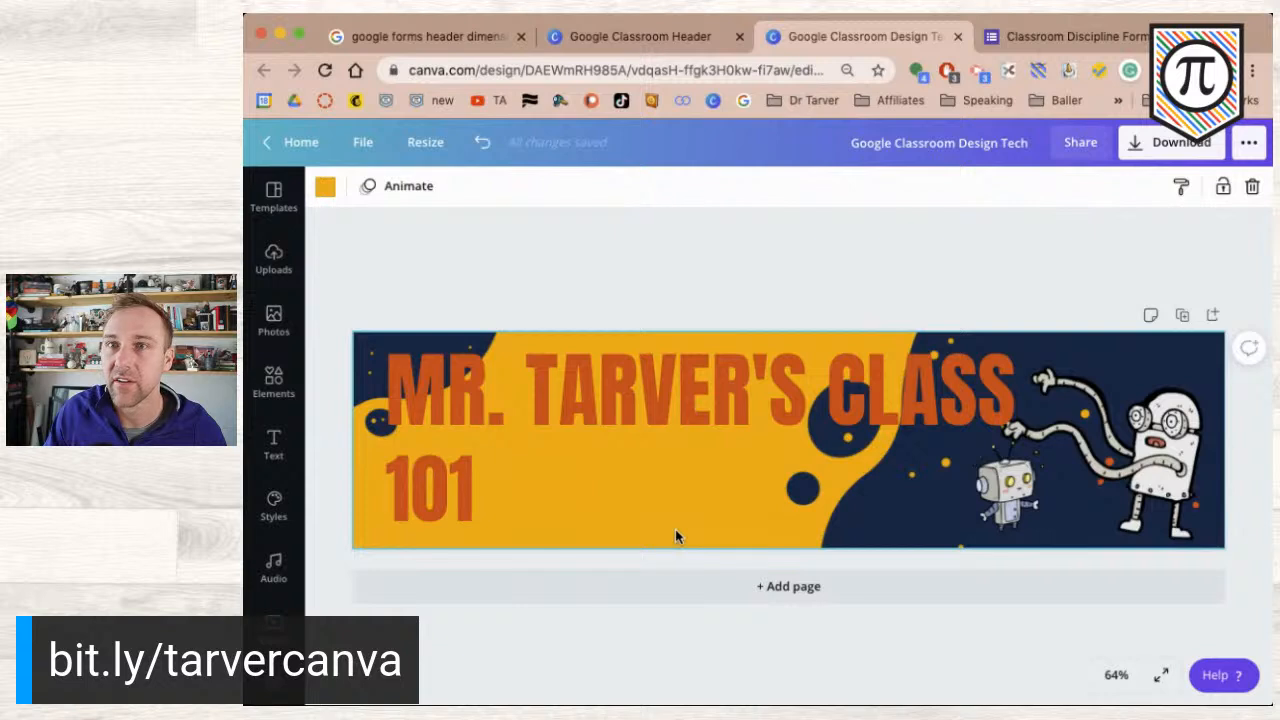
left_click(700, 289)
- Recolor the banner's yellow background, trying orange and dark blue before settling on coral from the default colors
left_click(692, 527)
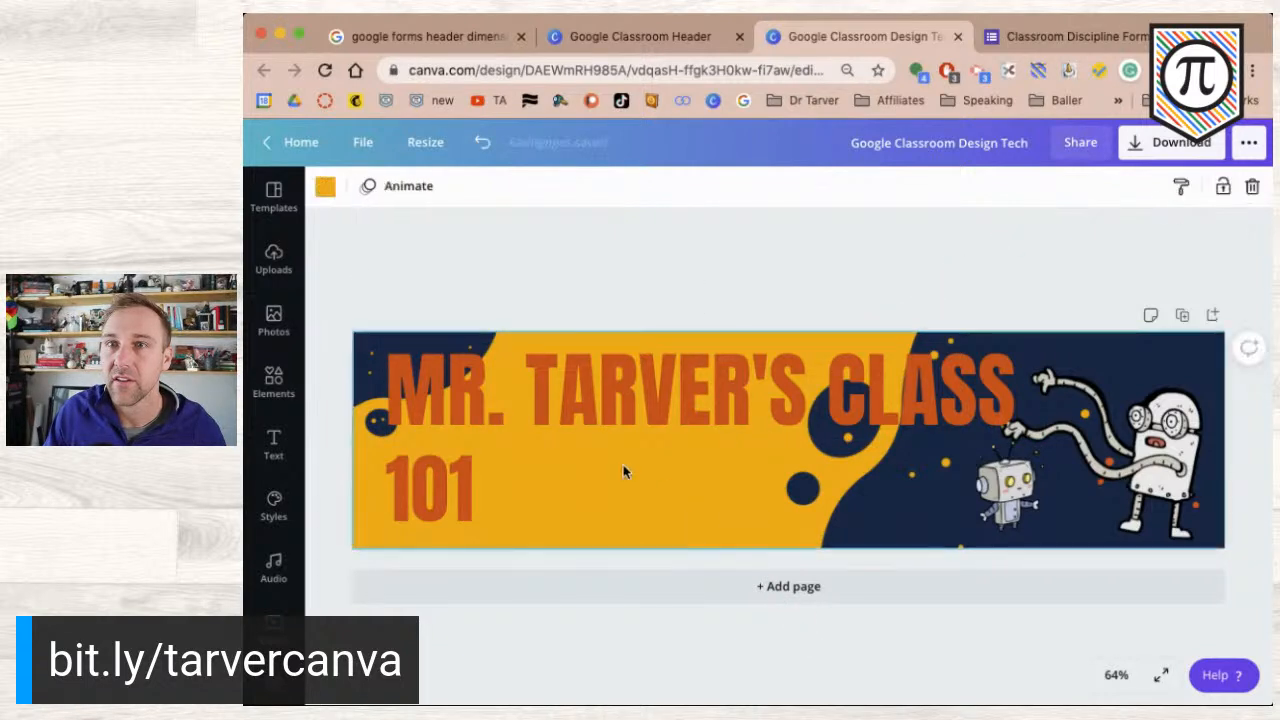
left_click(326, 190)
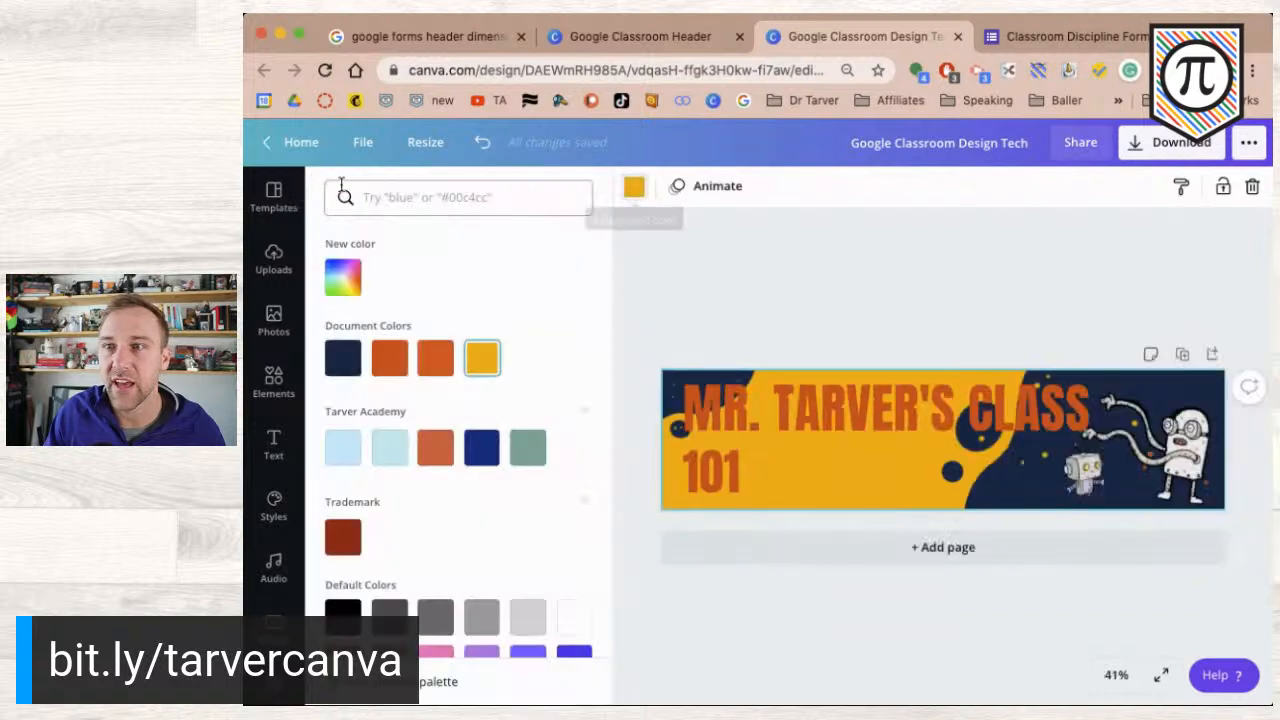
left_click(435, 362)
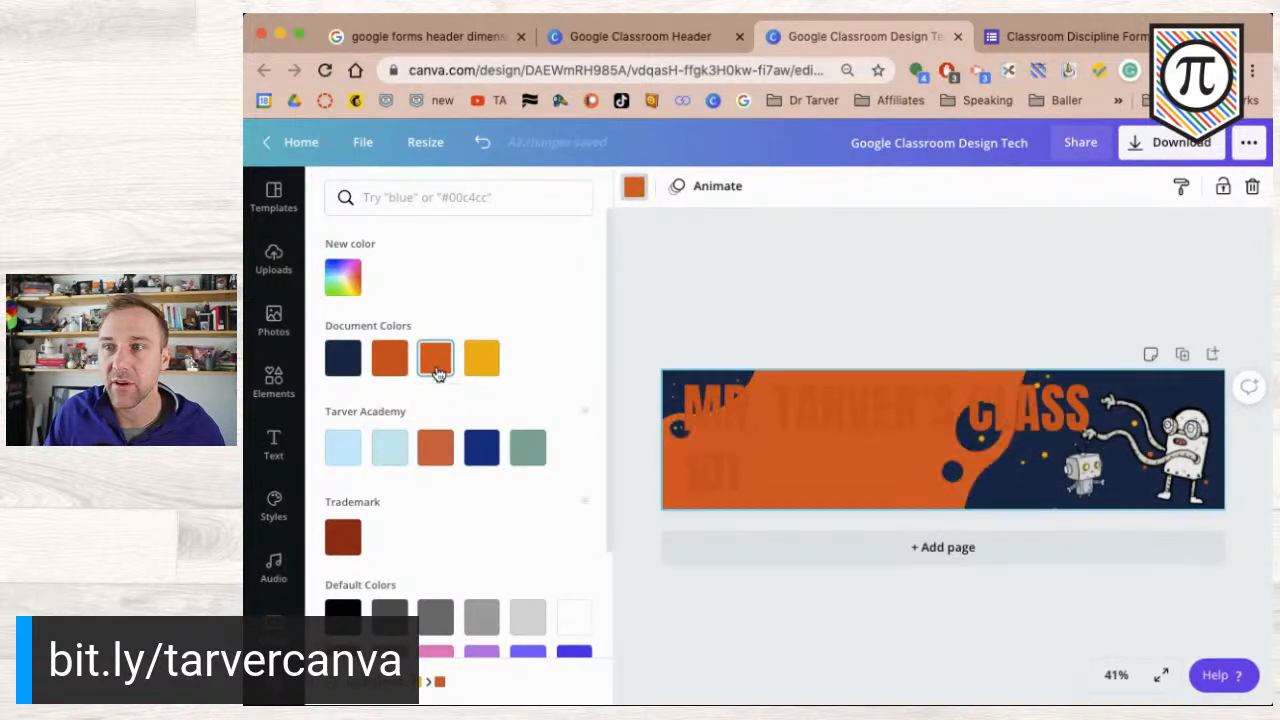
left_click(482, 449)
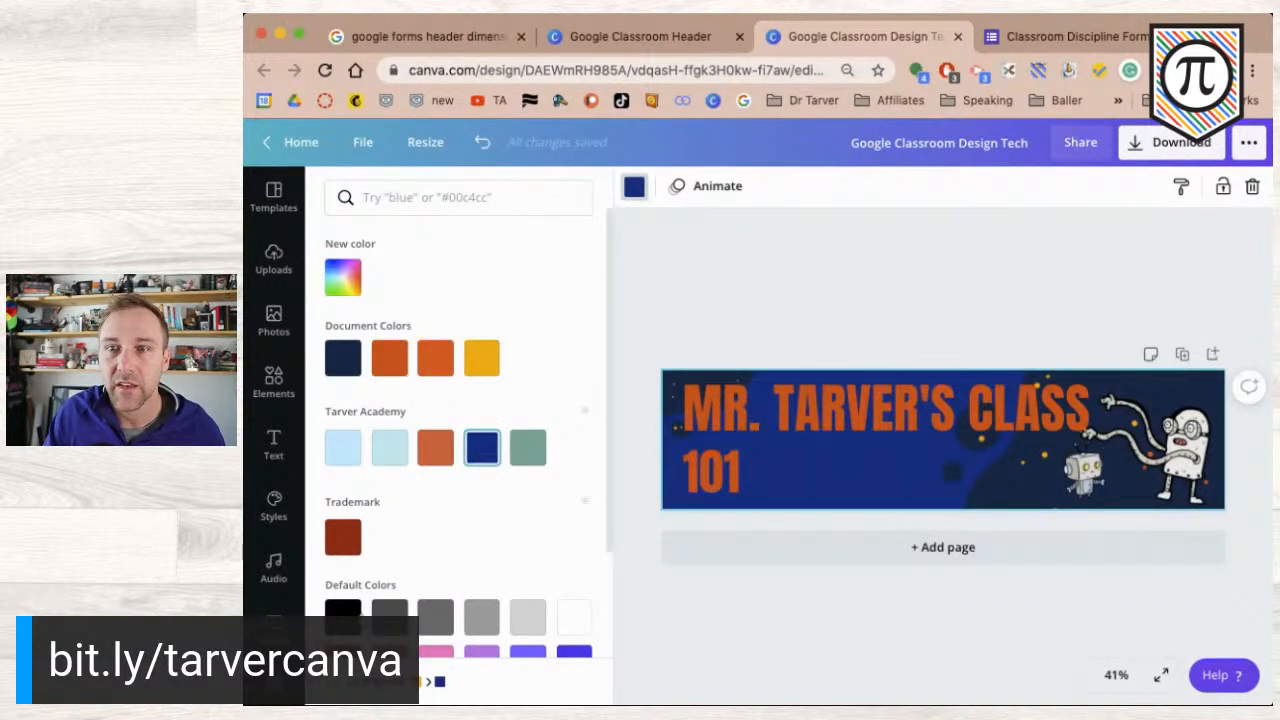
scroll(400, 520, "down", 3)
left_click(390, 527)
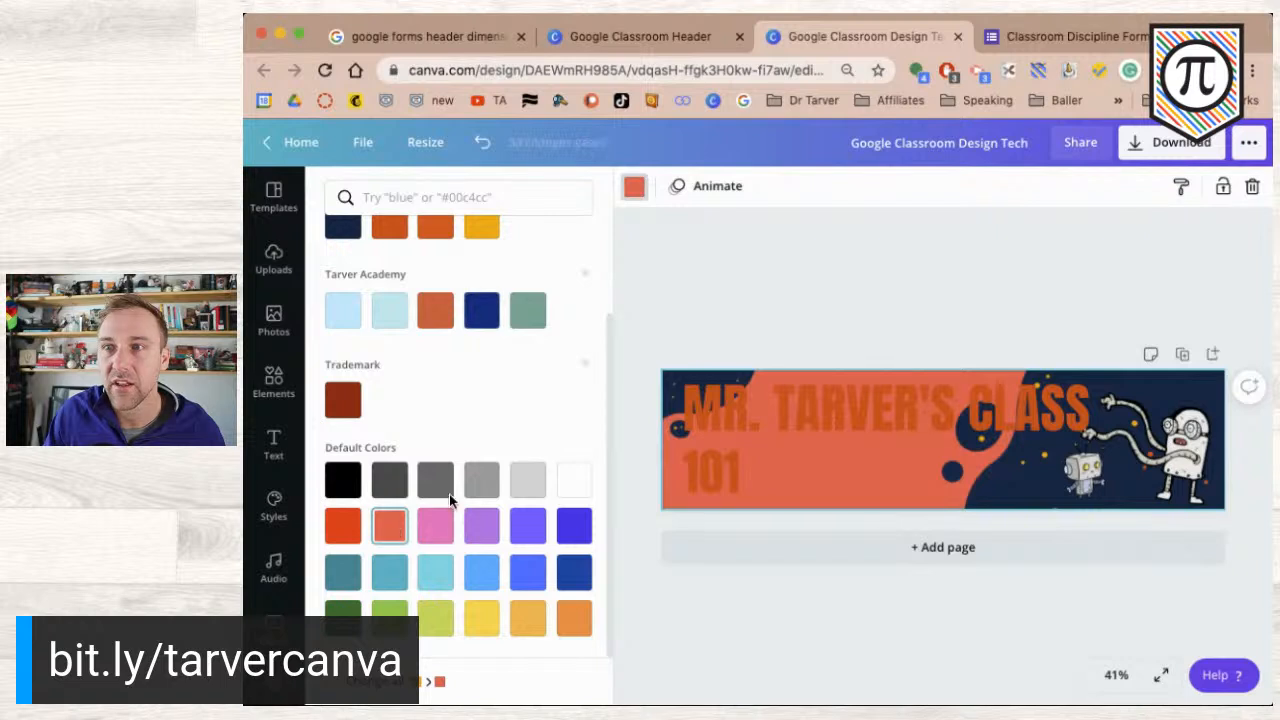
- Change the navy color of the blob graphic in the banner's upper-left corner to the document yellow
left_click(670, 385)
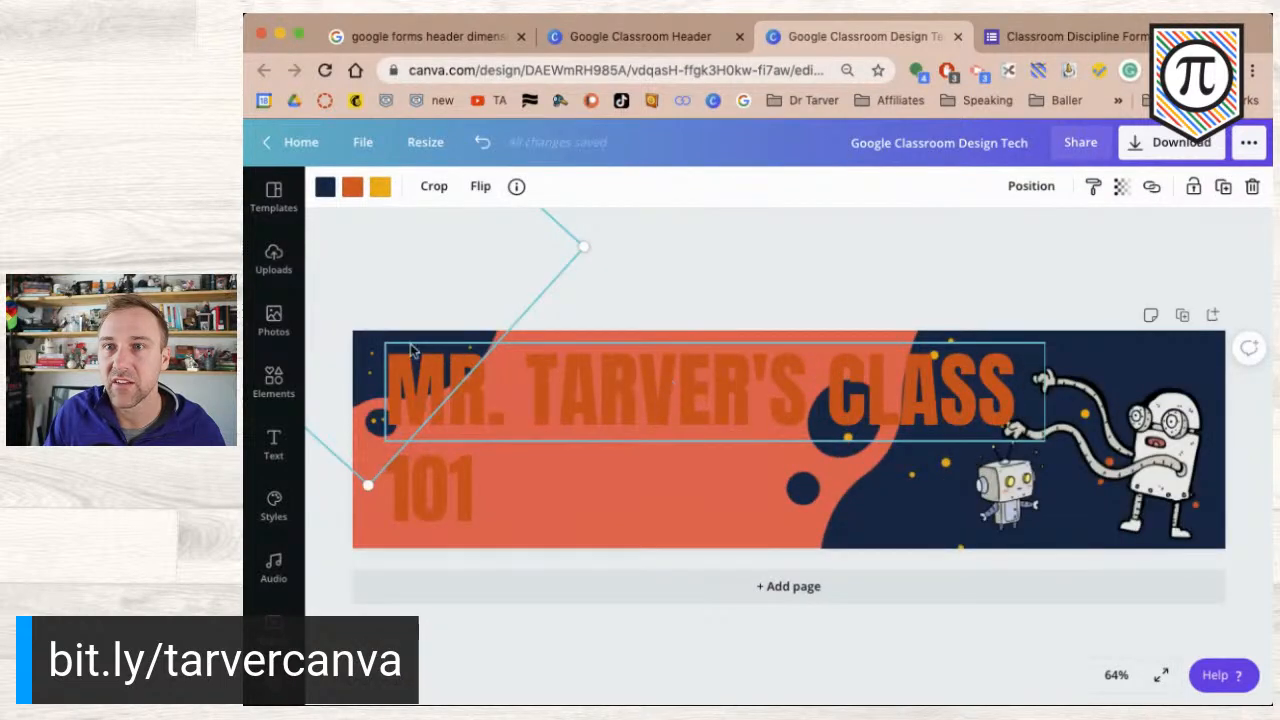
left_click(1102, 386)
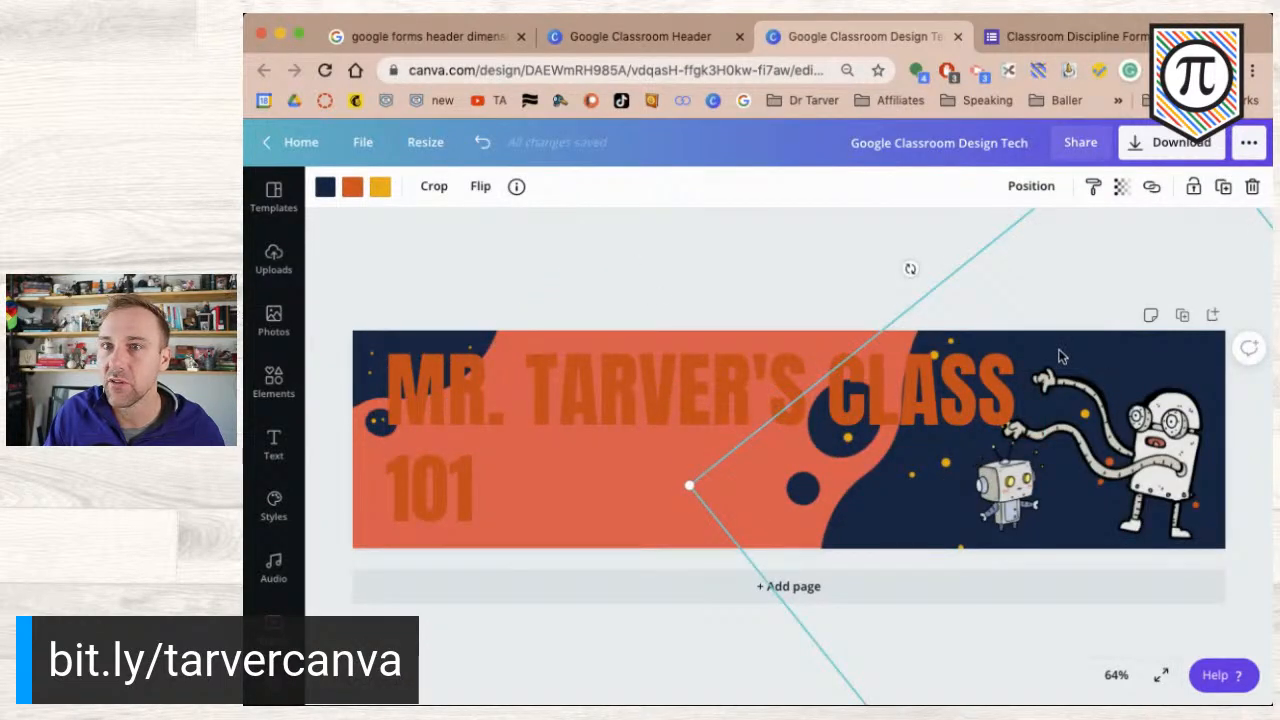
left_click_drag(910, 268, 380, 343)
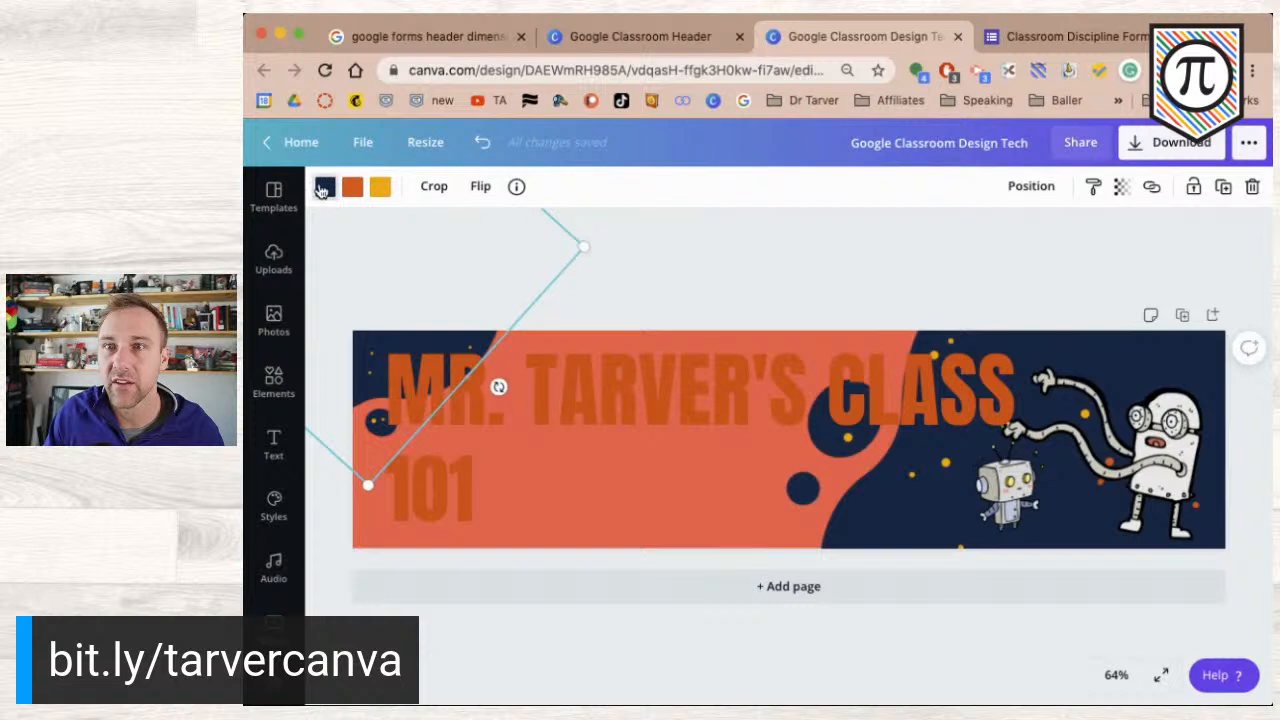
left_click(325, 186)
left_click(529, 362)
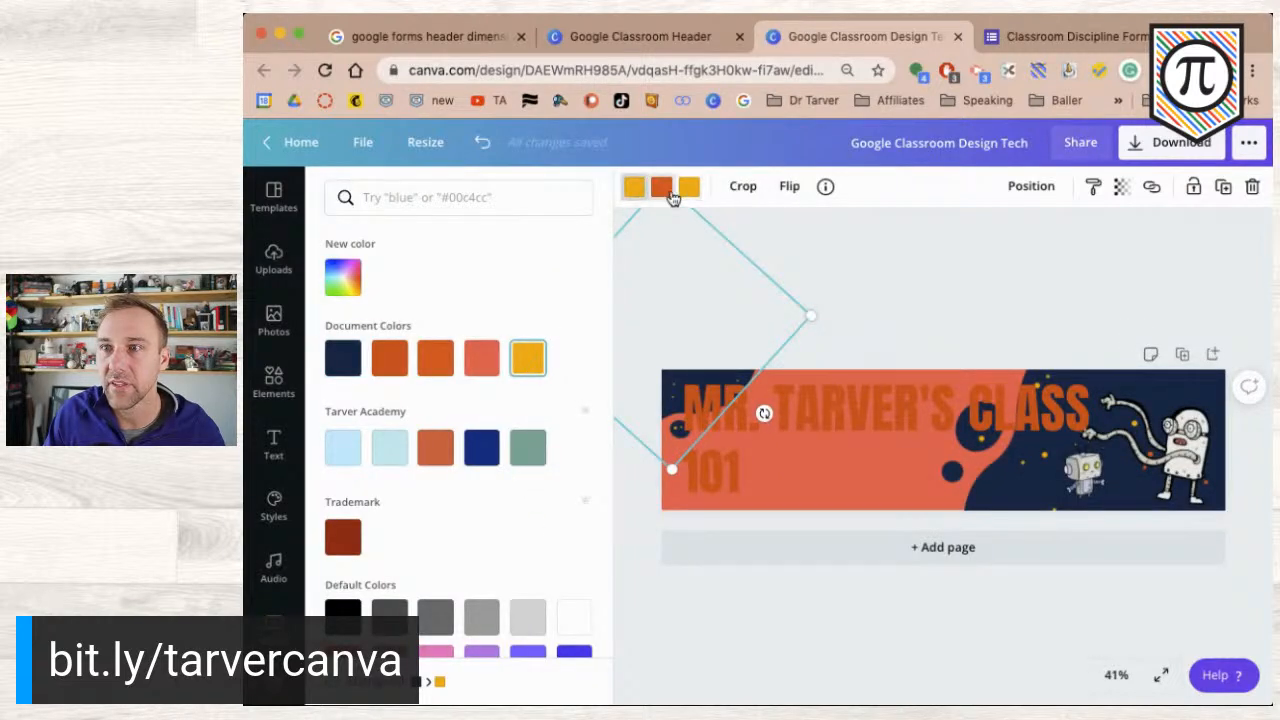
left_click(845, 315)
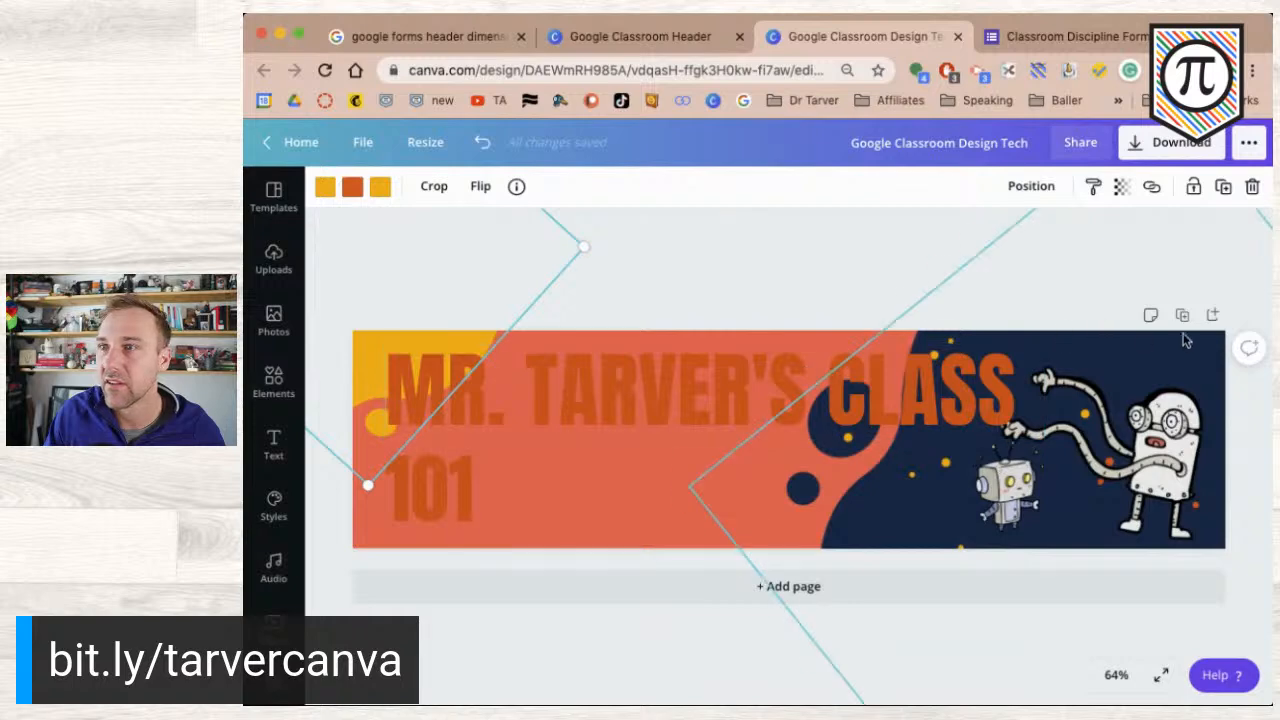
- Change the navy color of the large blob graphic behind the robots to the document yellow, #ffb400
left_click(1066, 341)
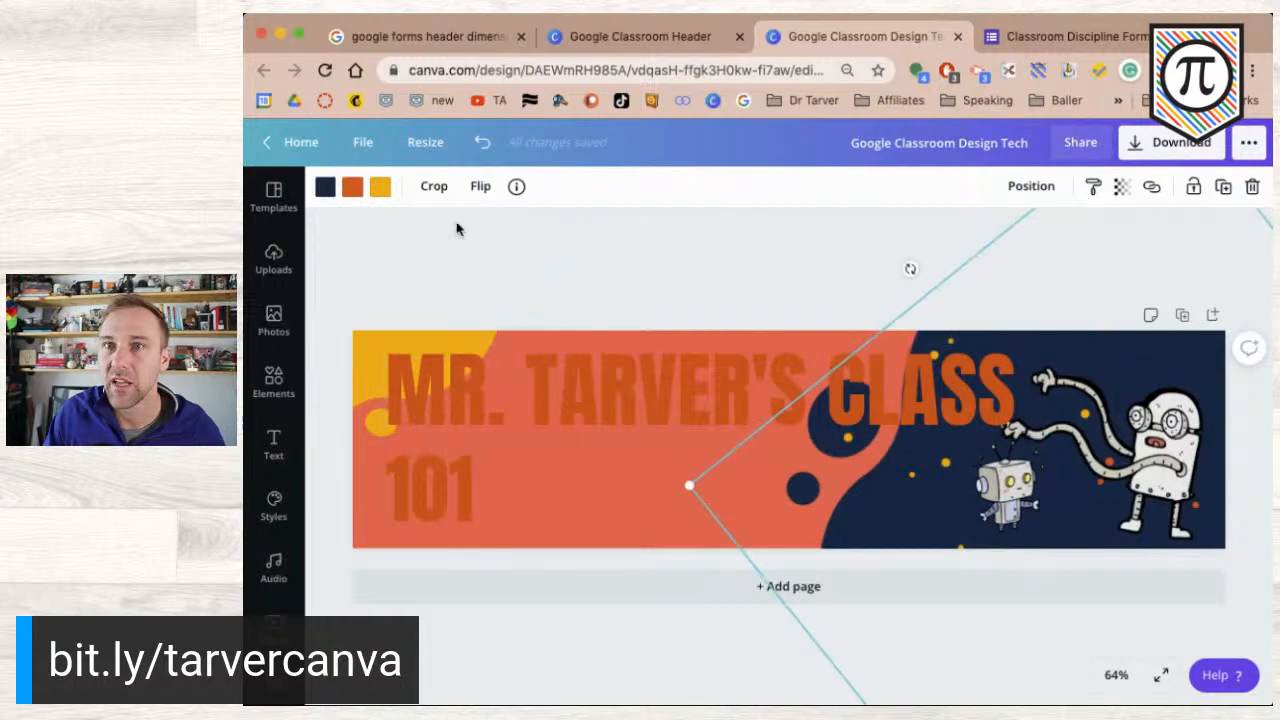
left_click(325, 186)
left_click(537, 366)
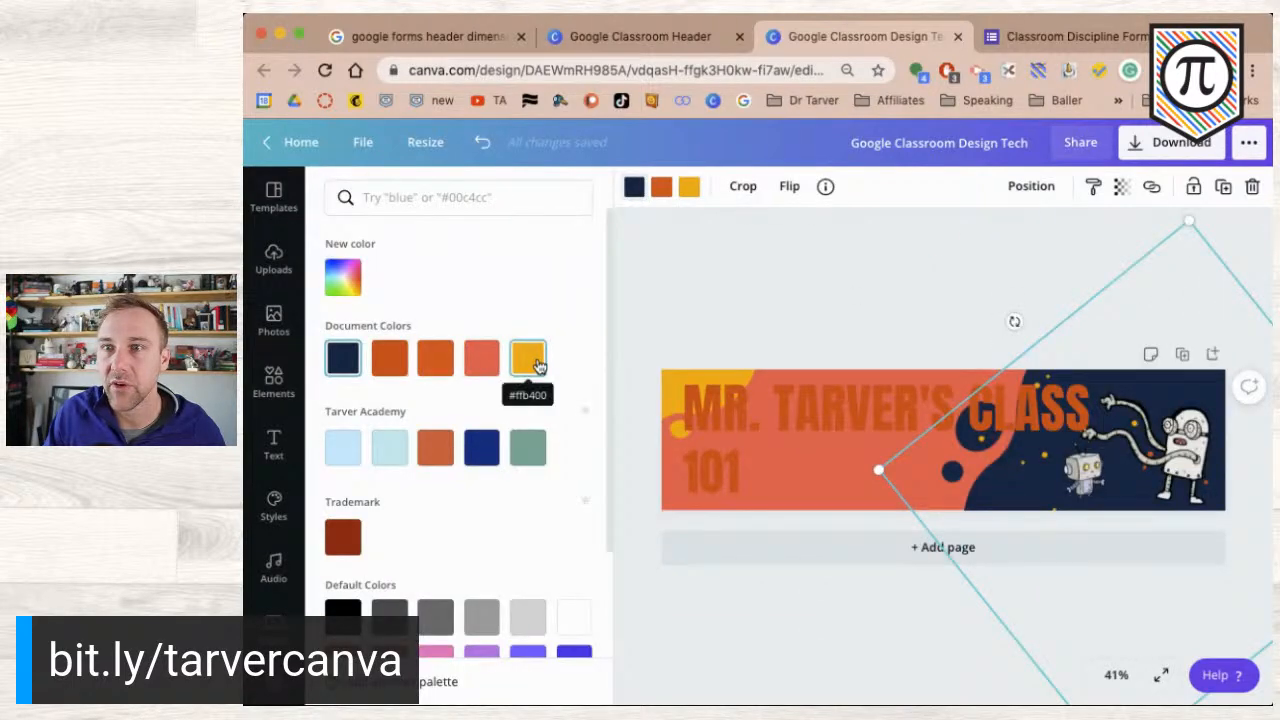
- Change the font of the banner's title text to Knockout from the recently used fonts
left_click(952, 327)
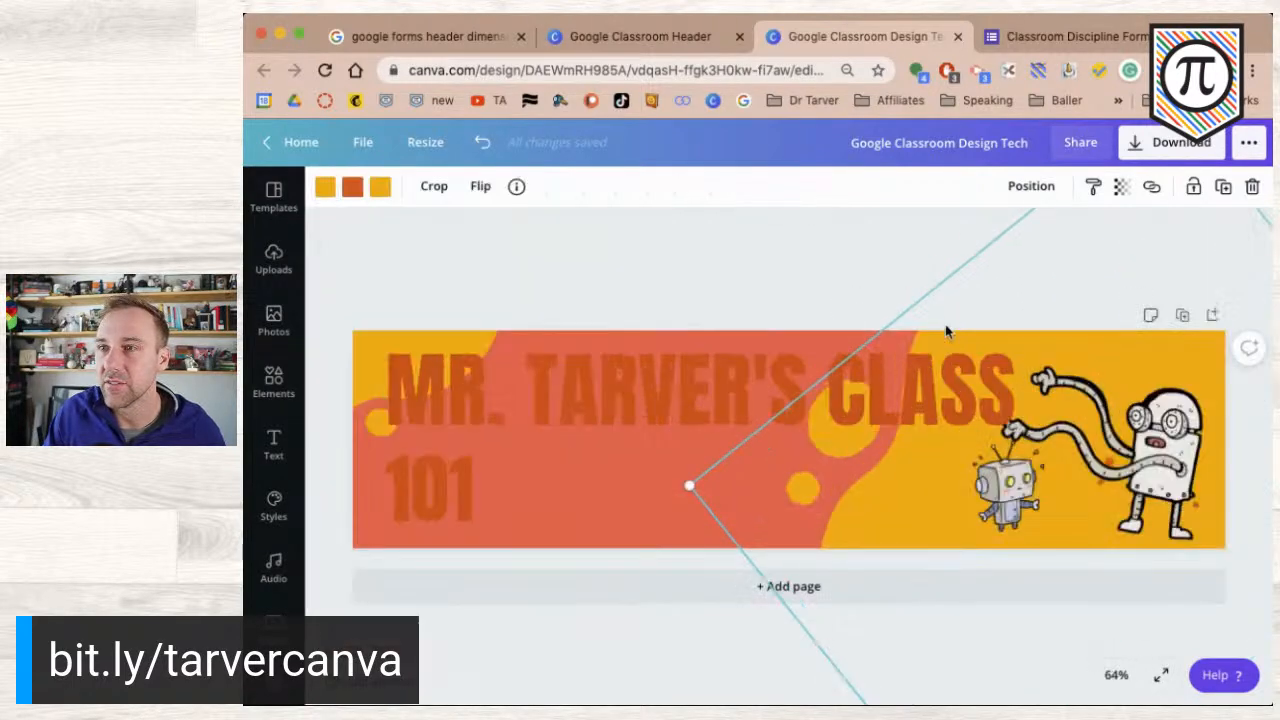
left_click(551, 412)
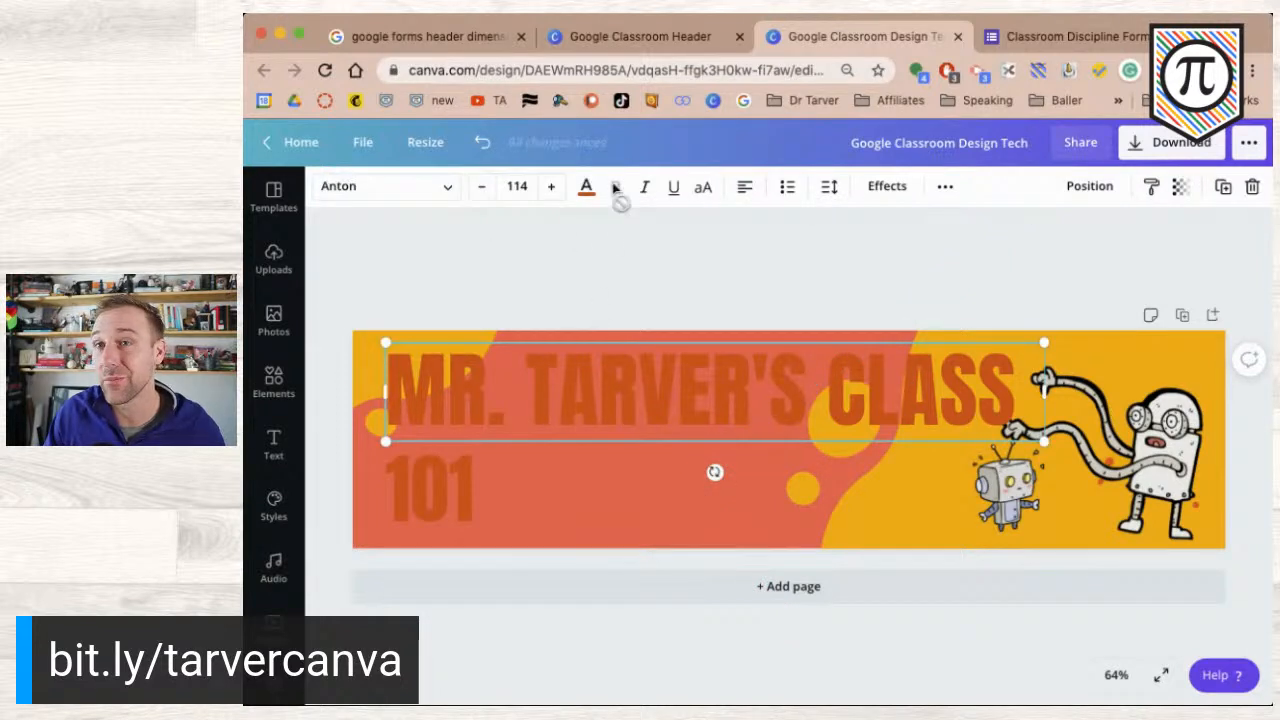
left_click(564, 274)
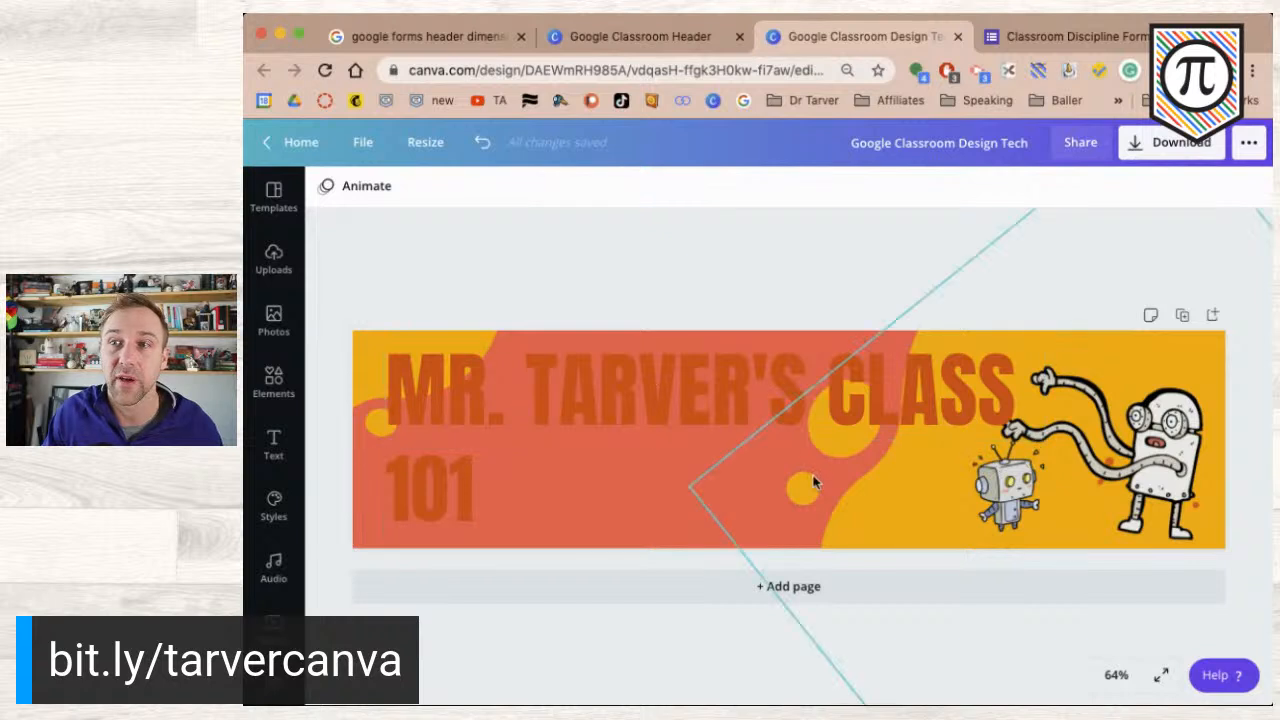
left_click(645, 422)
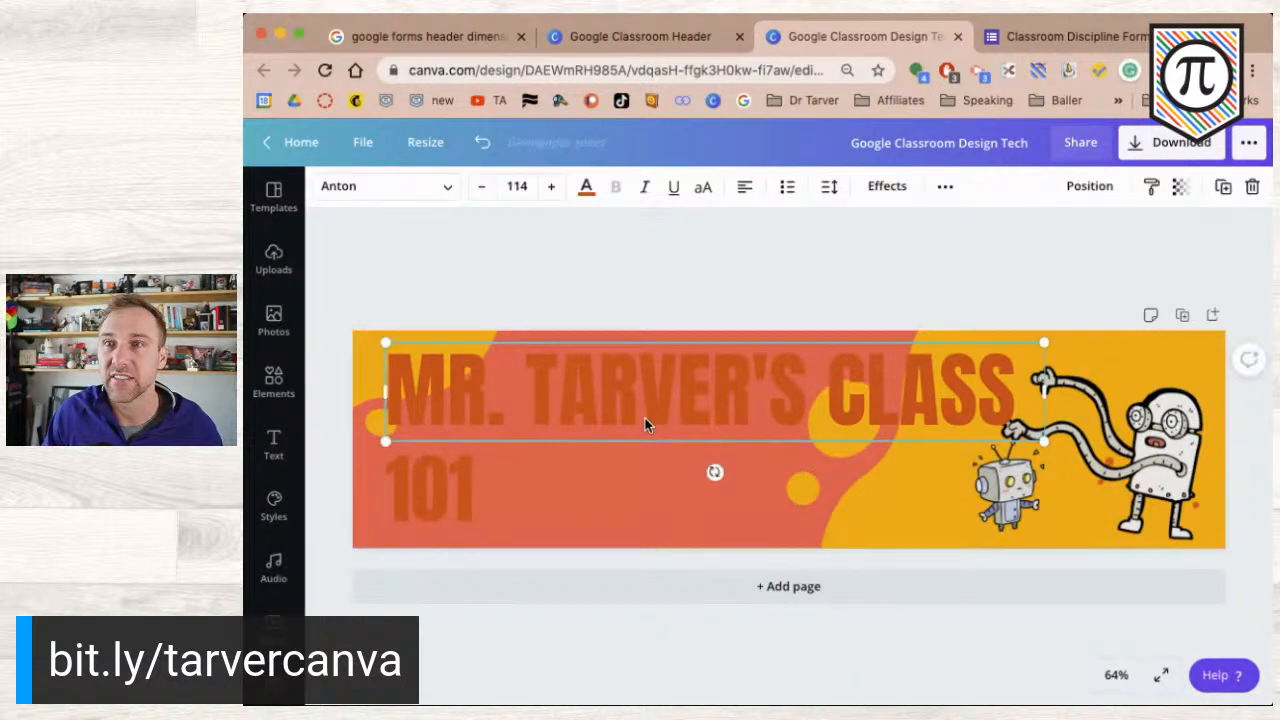
left_click(431, 185)
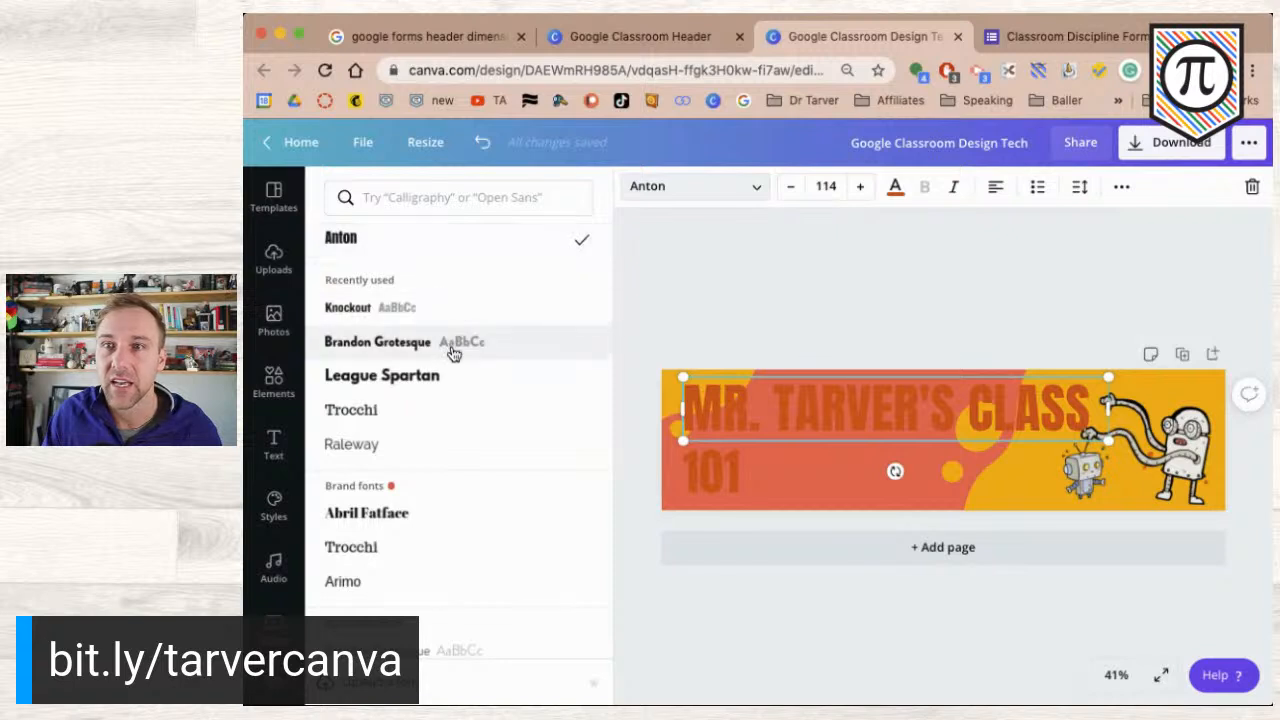
left_click(358, 316)
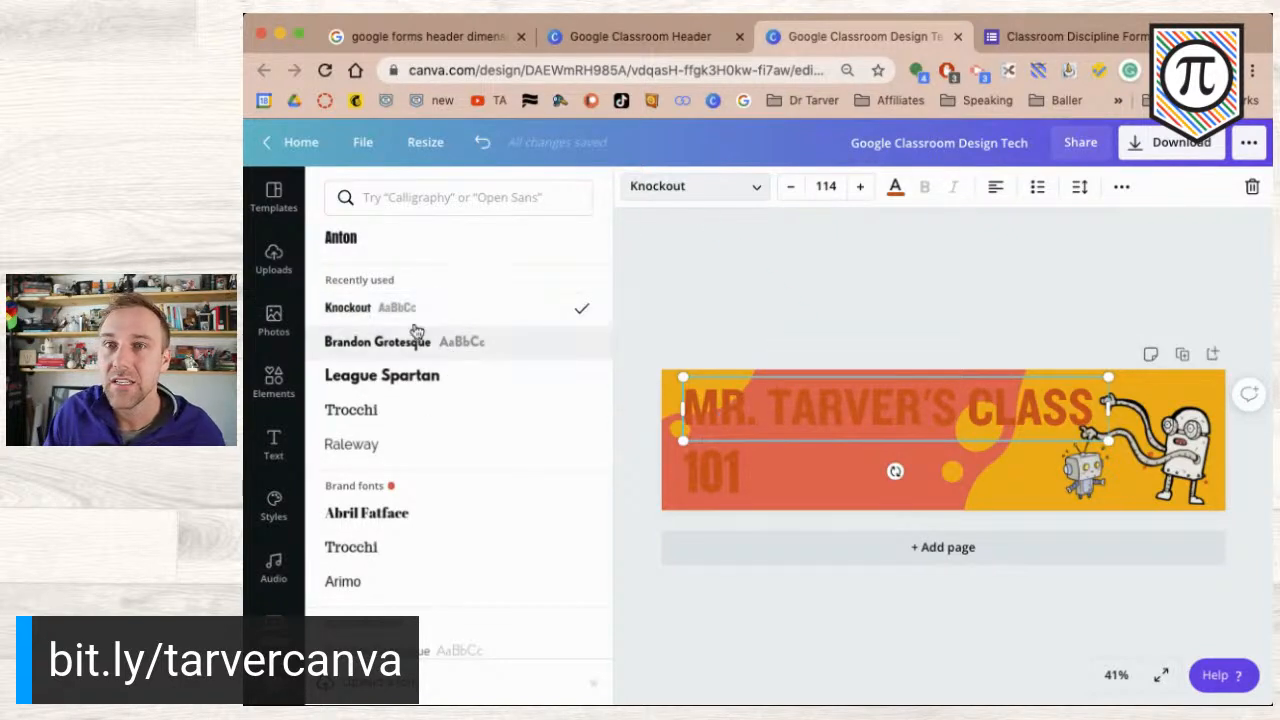
left_click(725, 312)
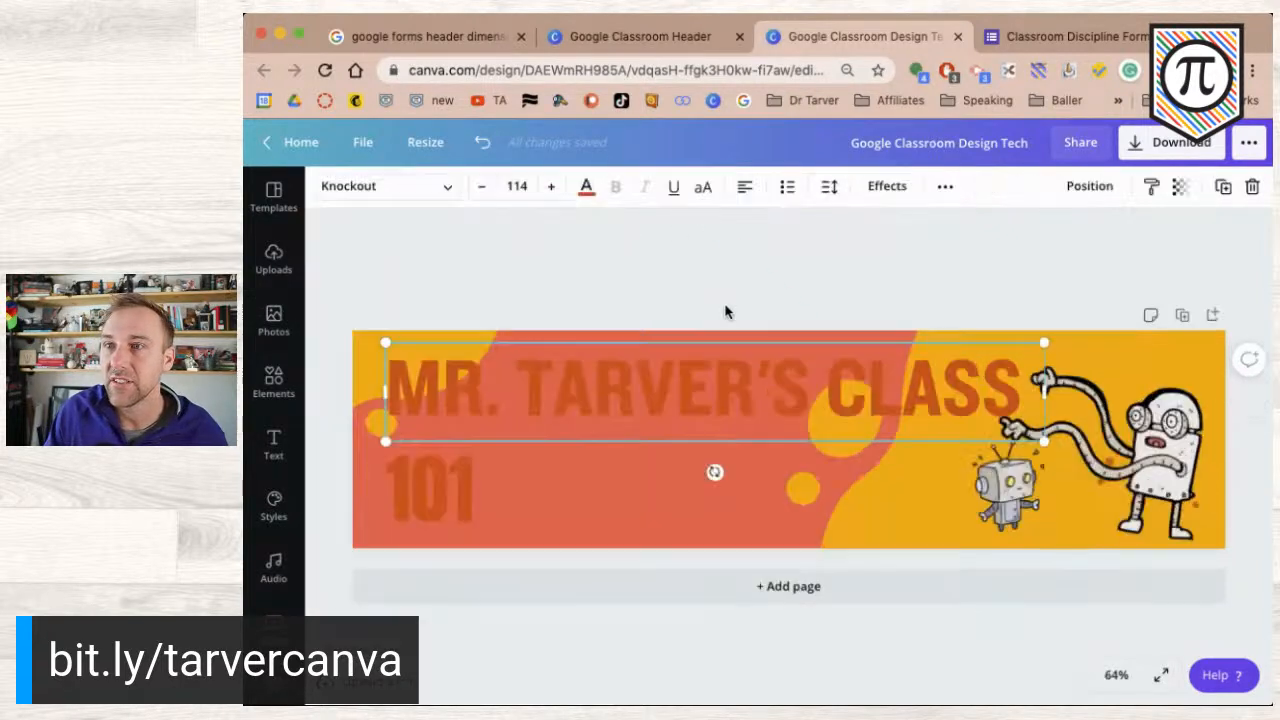
- Recolor the banner's title text to the dark blue of the Tarver Academy brand palette
triple_click(566, 389)
left_click(575, 265)
left_click(581, 356)
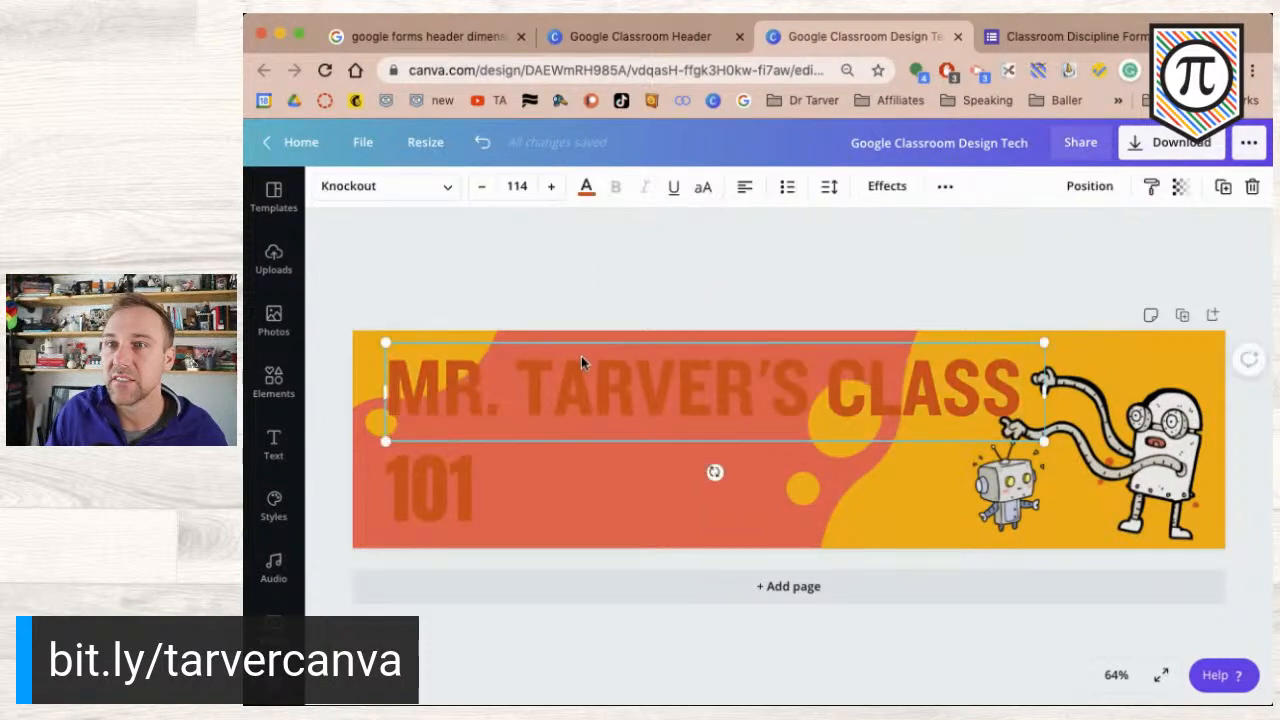
left_click(585, 189)
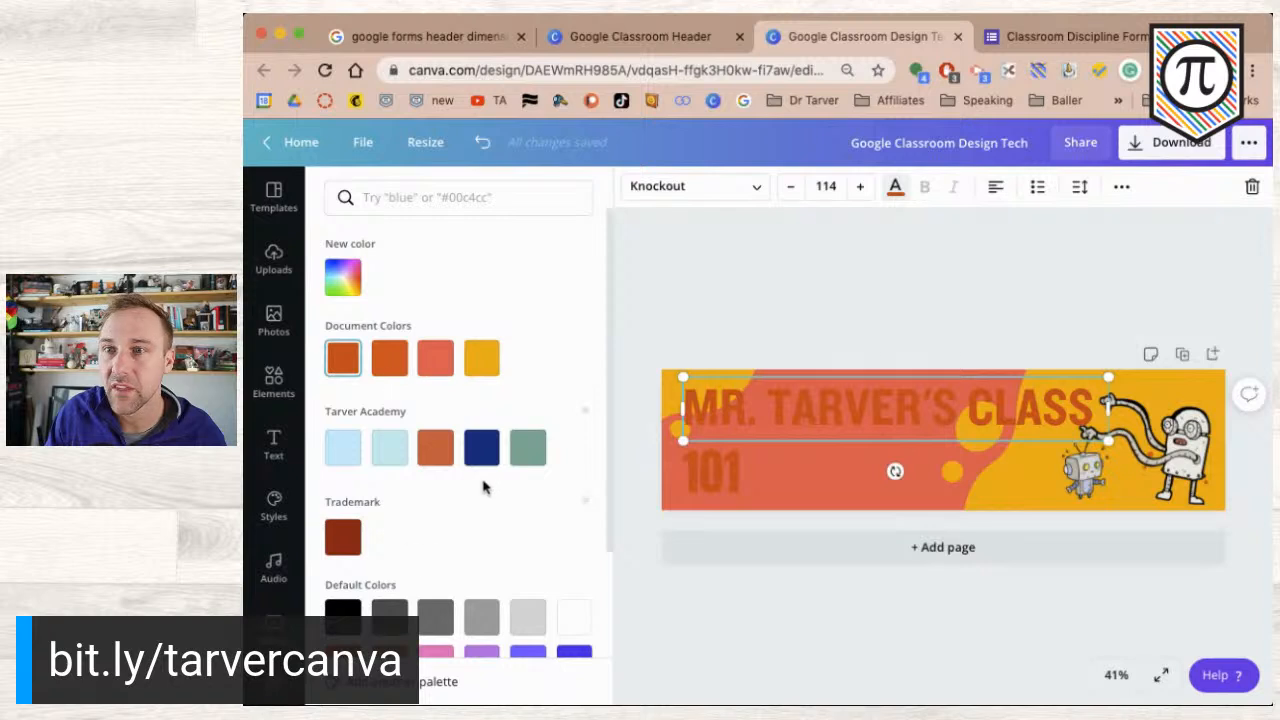
left_click(482, 447)
left_click(840, 254)
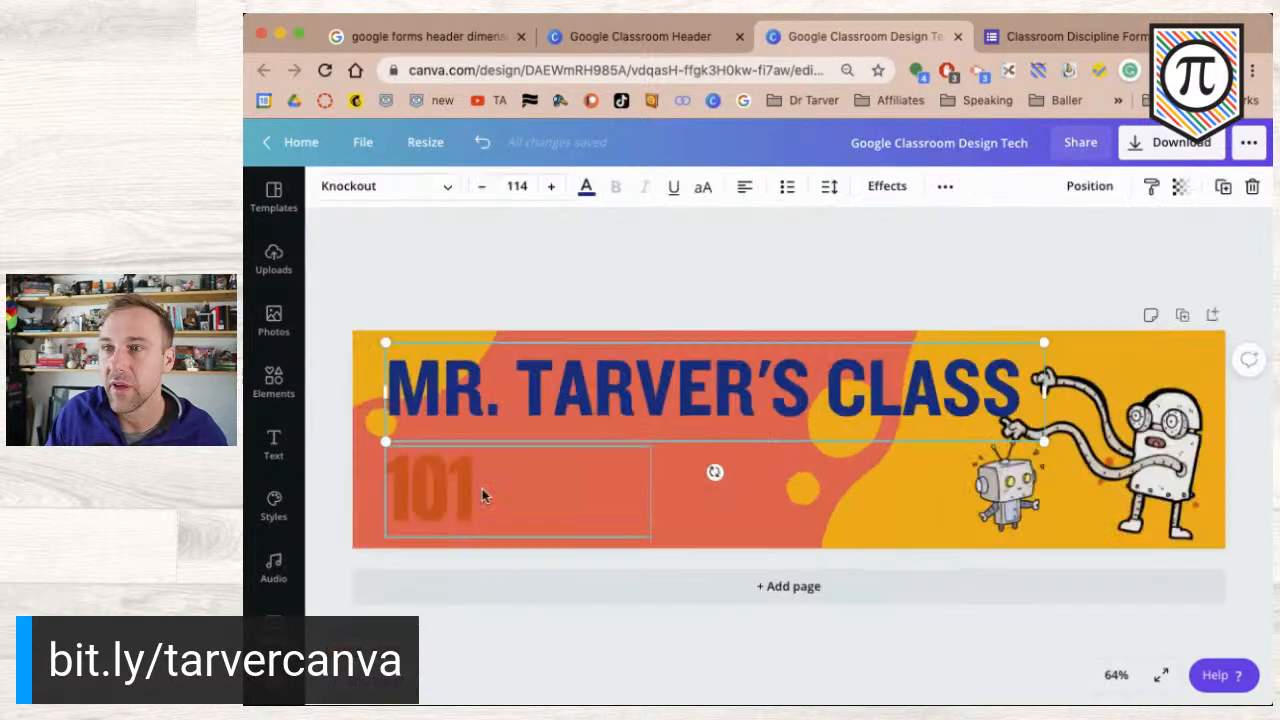
- Recolor the "101" text to the dark blue from the document colors
left_click(436, 488)
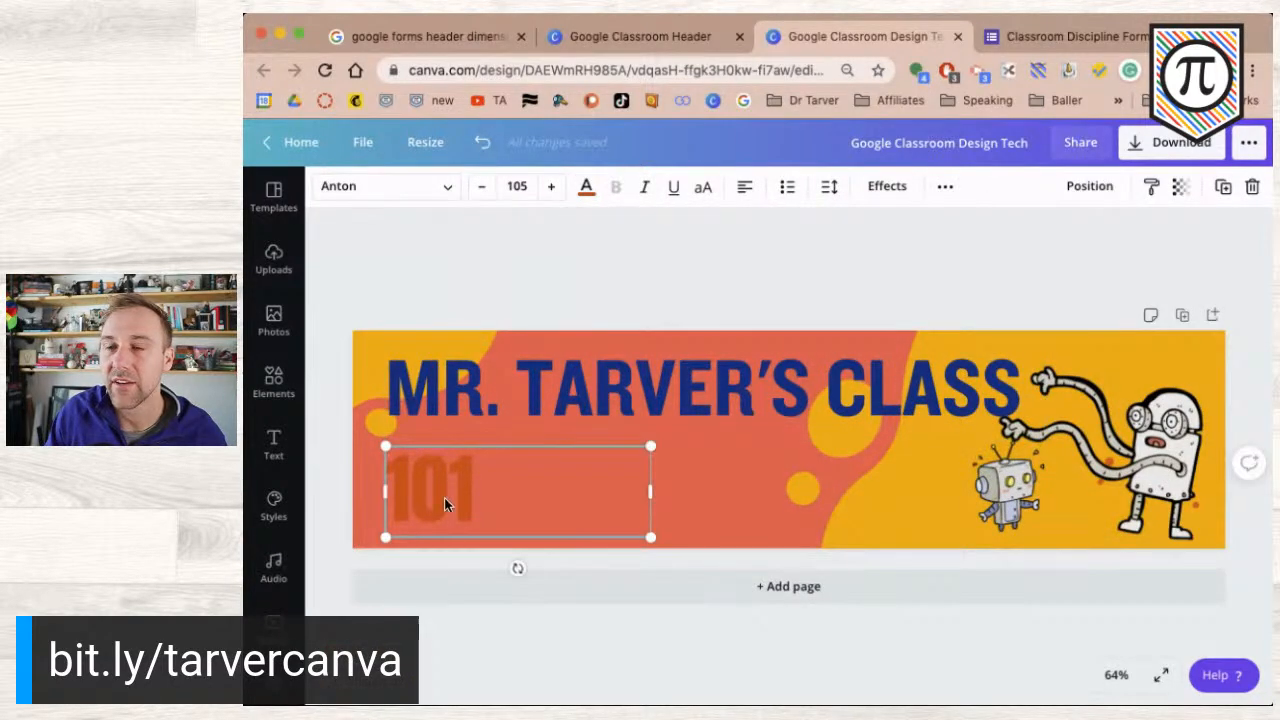
left_click(586, 189)
left_click(343, 358)
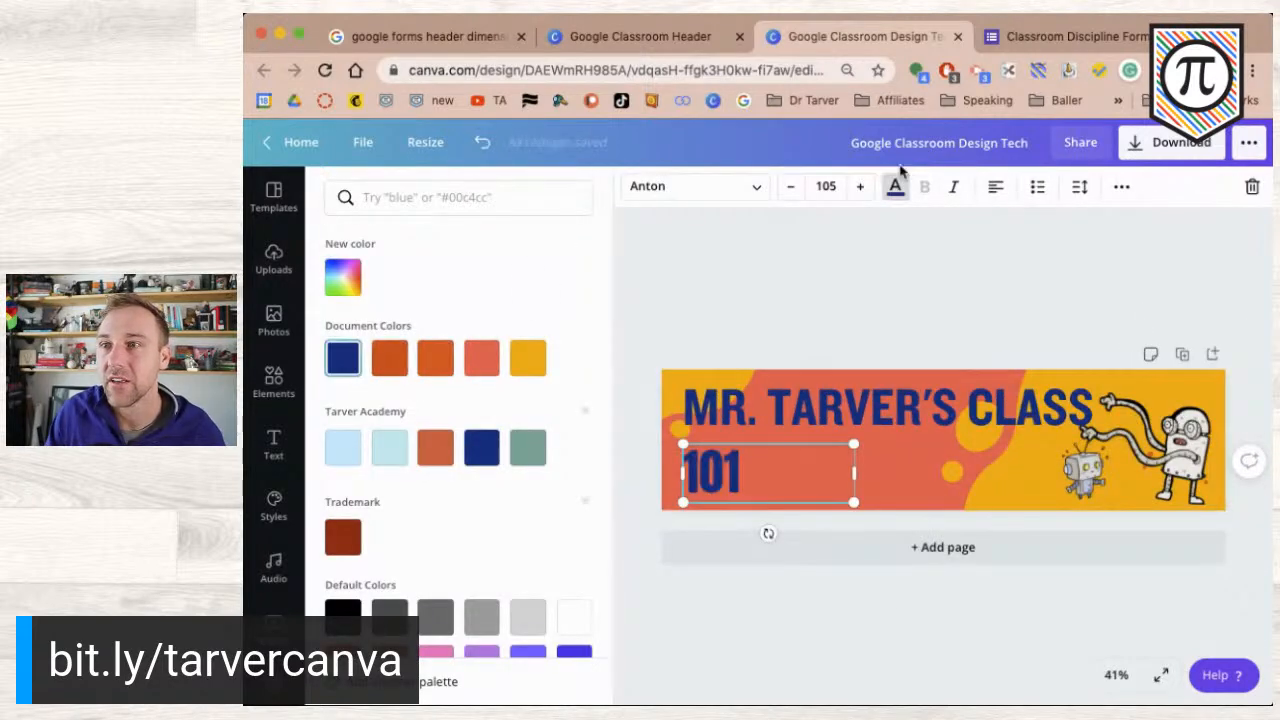
left_click(880, 240)
- Move the small robot slightly left, away from the long-armed robot's hands
left_click(703, 309)
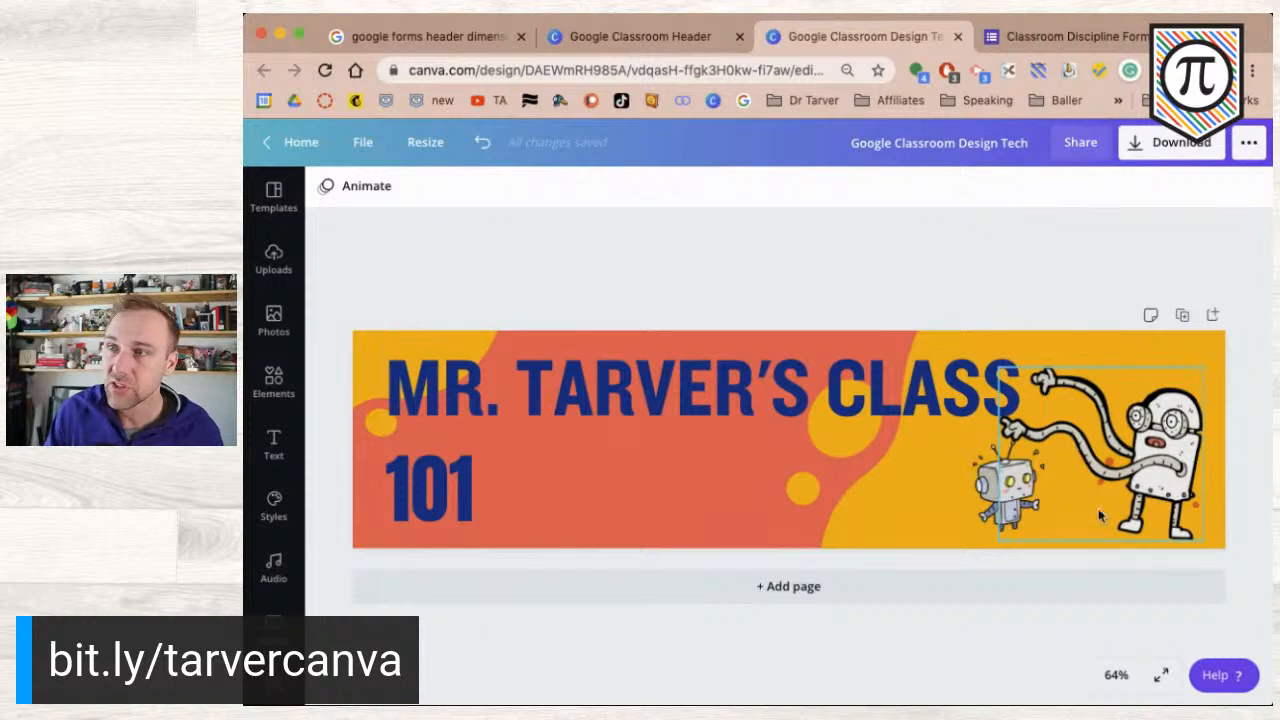
left_click_drag(997, 505, 969, 502)
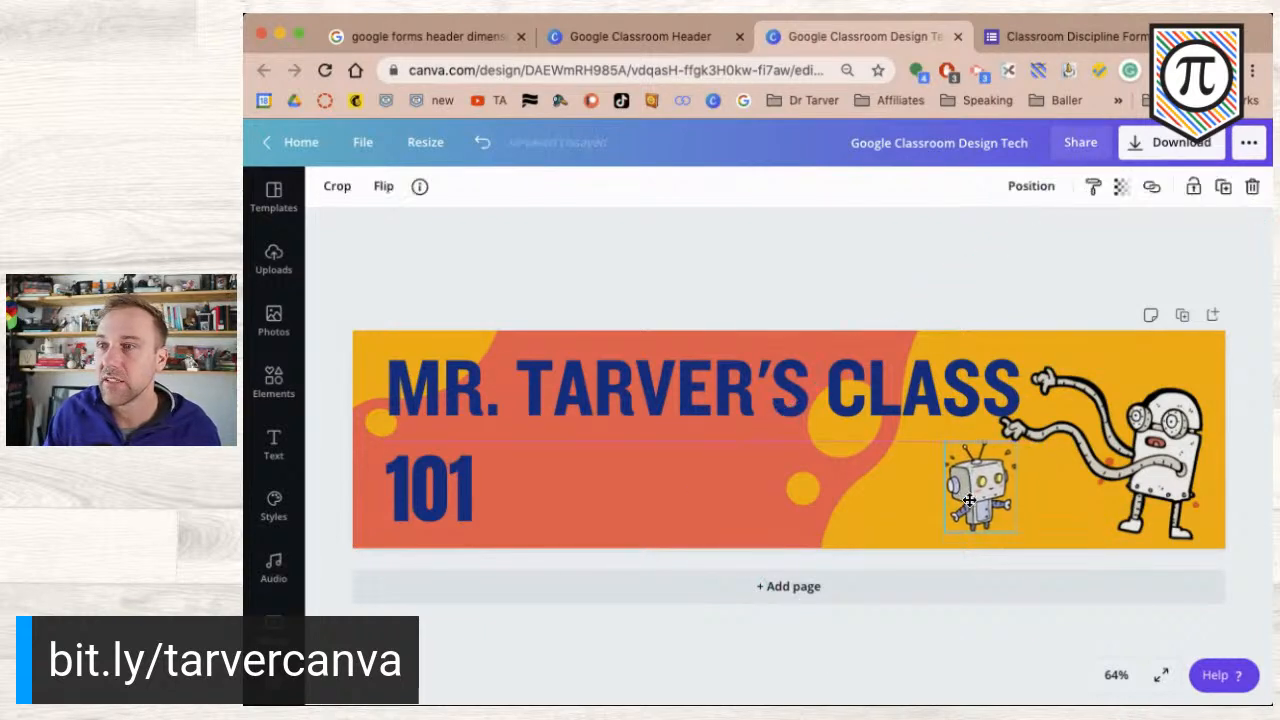
left_click(716, 235)
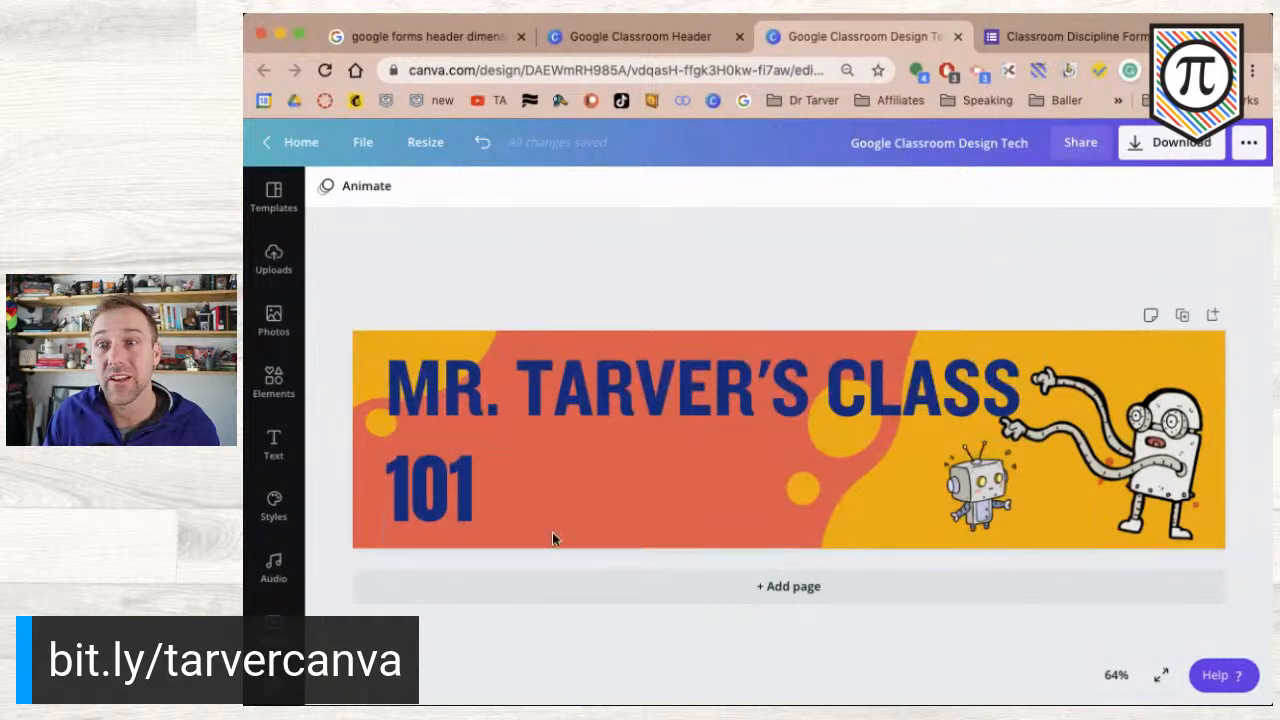
- Replace the "101" text with the start of a numbered list
left_click(420, 510)
left_click(435, 500)
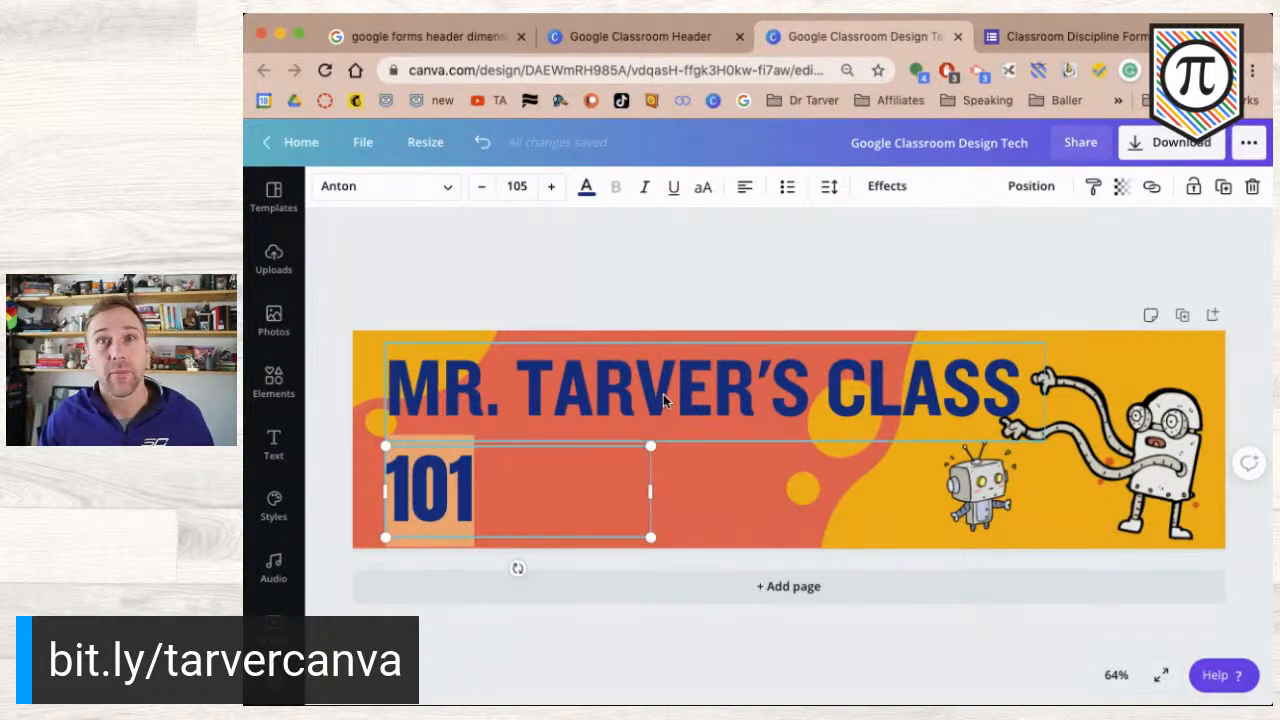
type("1.")
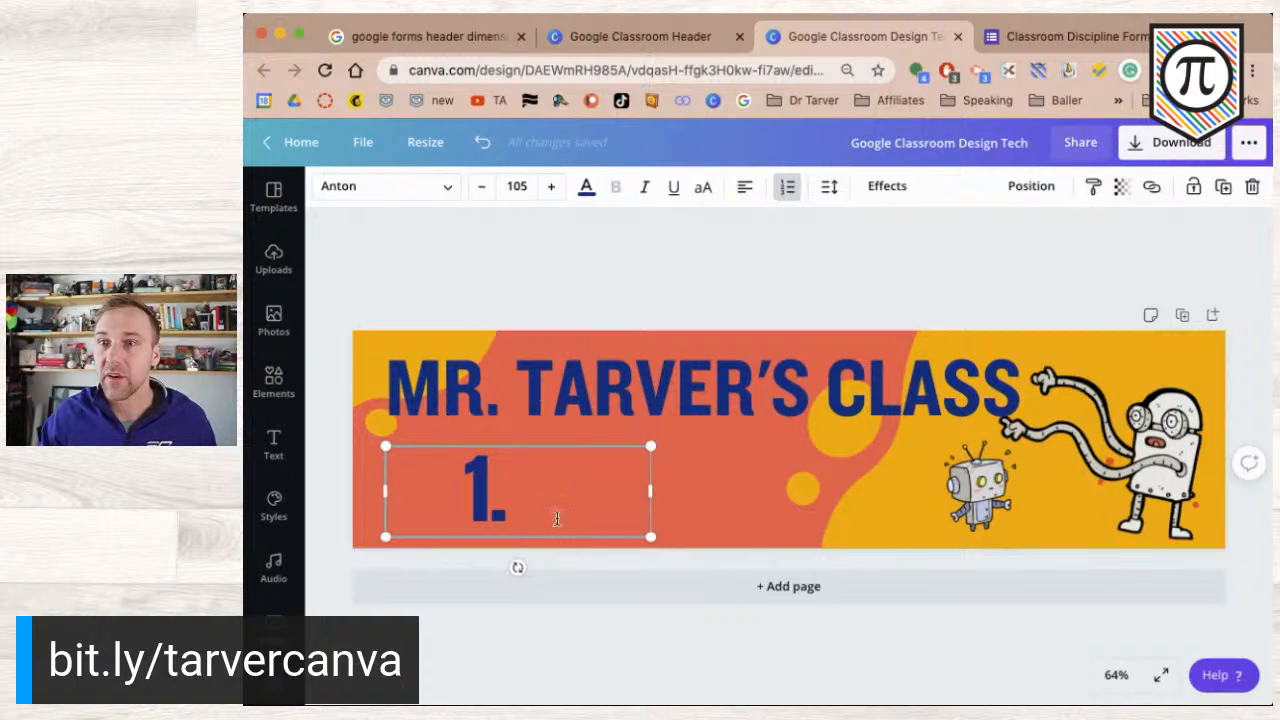
- Set the font size of the numbered list text to 25
left_click(481, 186)
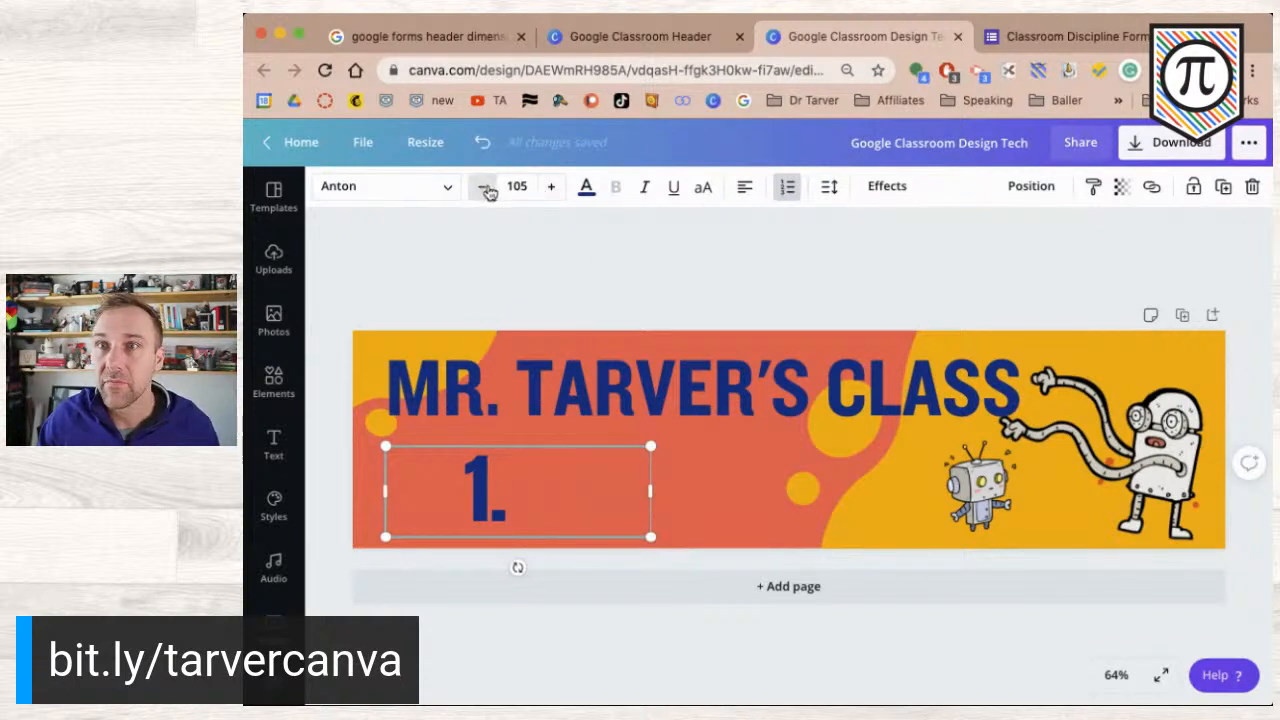
left_click(527, 188)
left_click(528, 187)
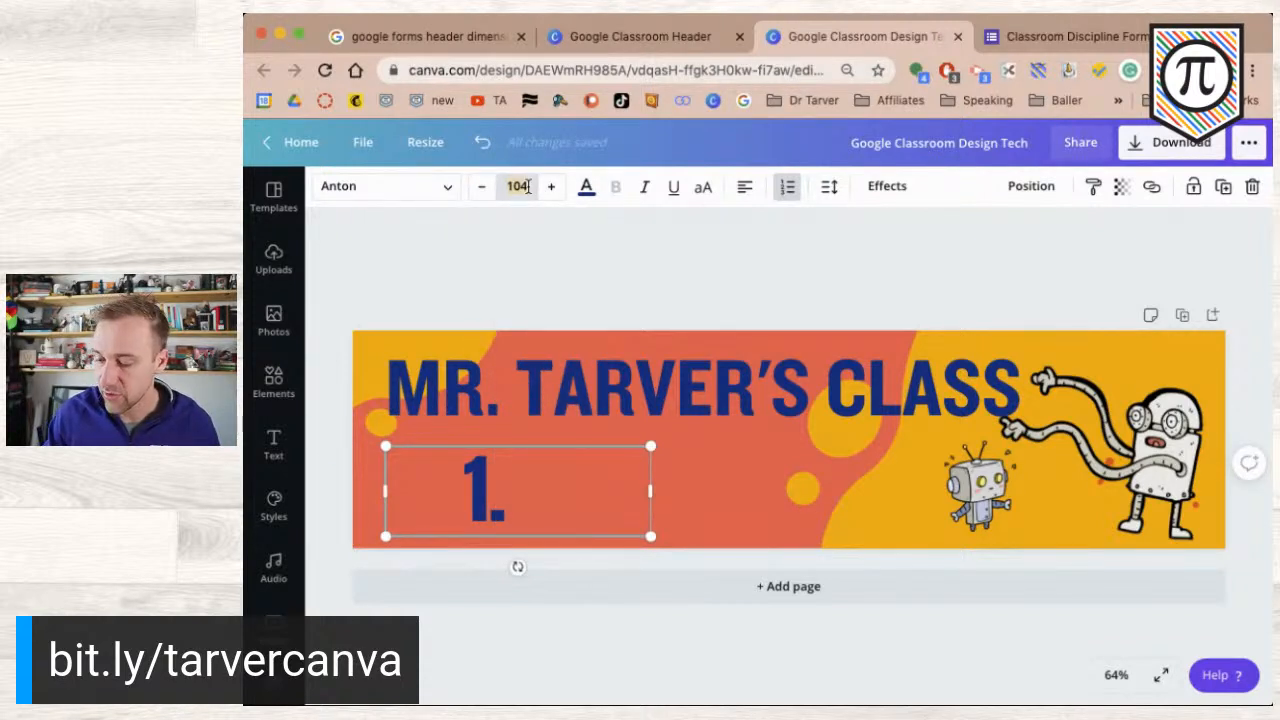
type("25")
key("Return")
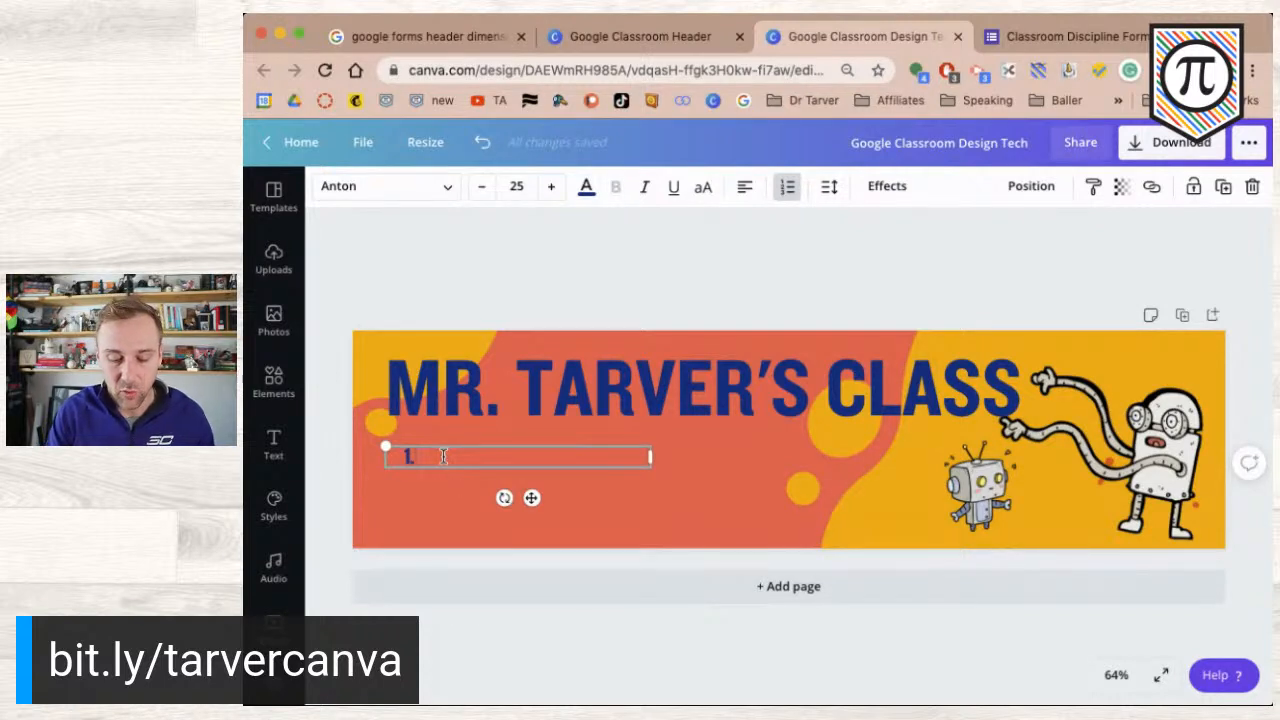
- Enter "Make sure you're logged into your school email account" as the first list item and widen the text box to fit one line
type("Make su")
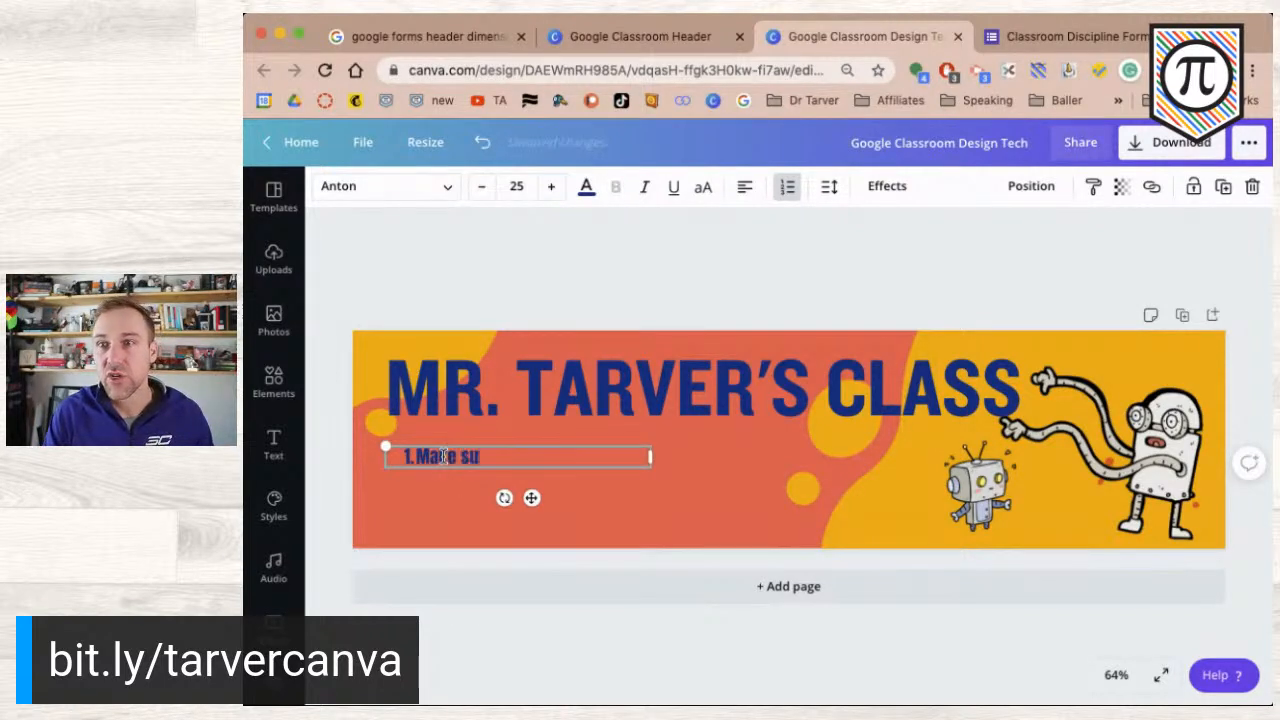
type("re you're logged")
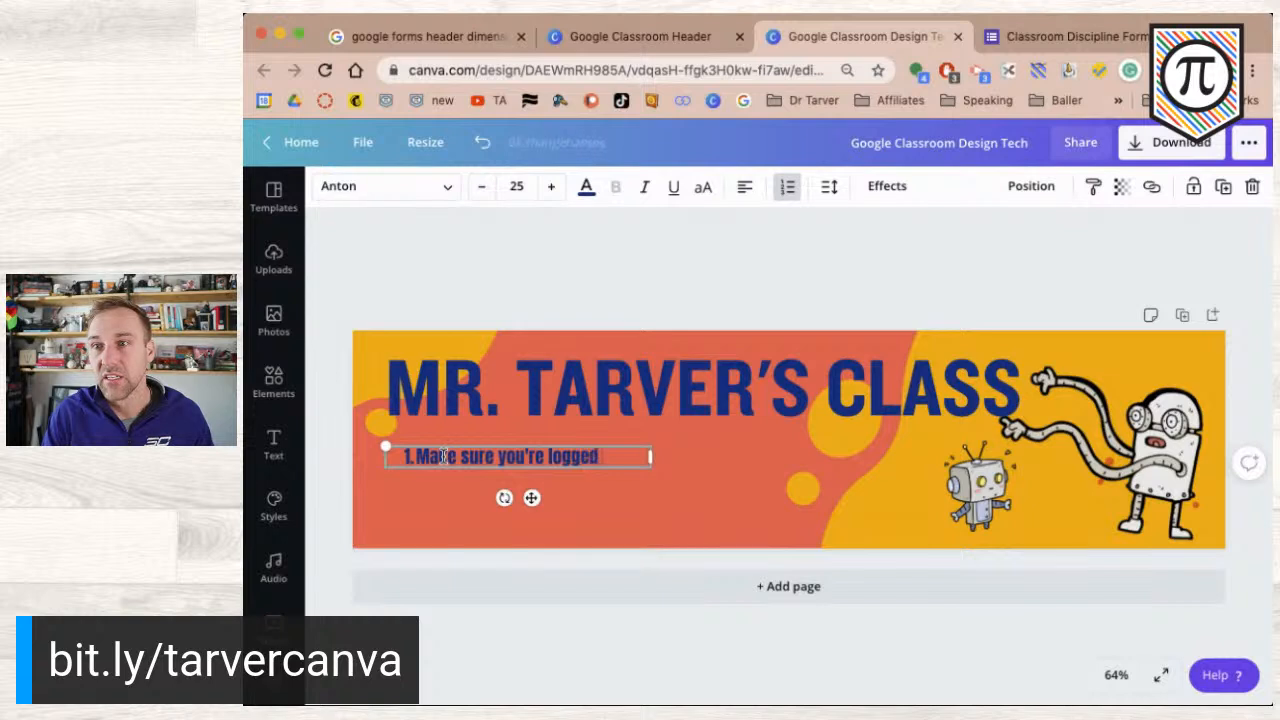
type(" into your school email")
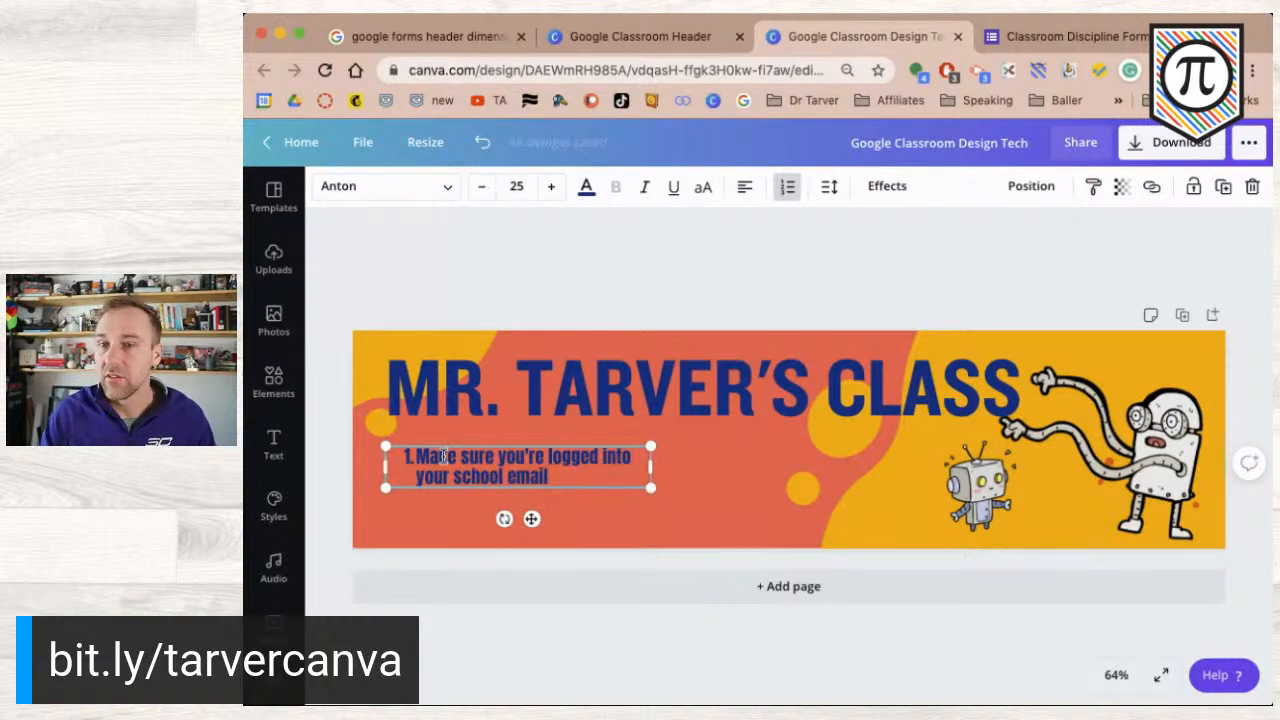
type(" account")
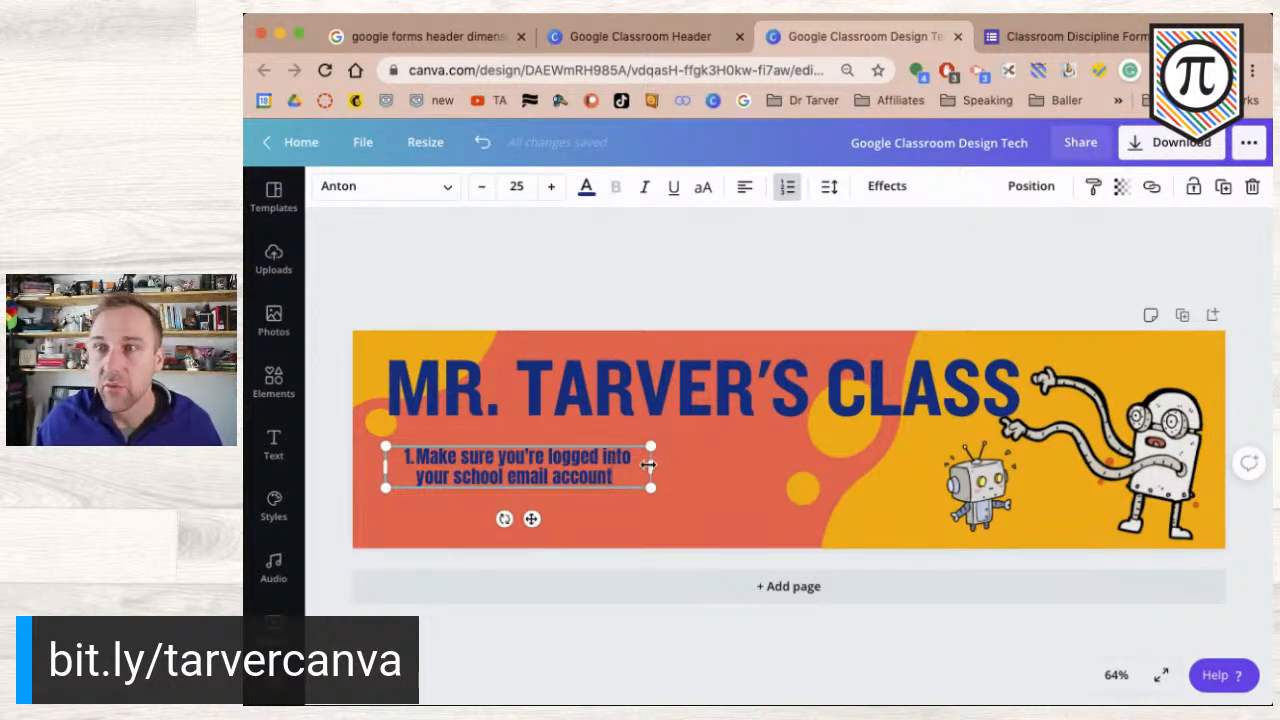
left_click_drag(672, 464, 902, 456)
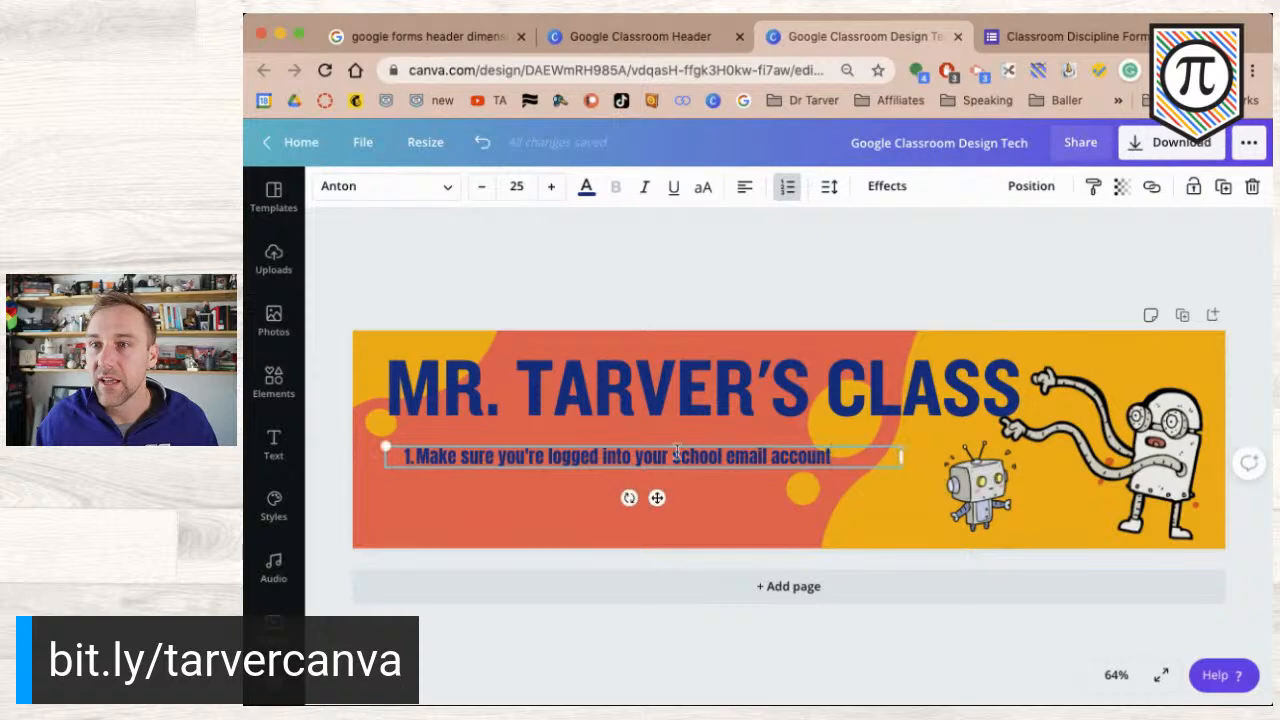
left_click(350, 496)
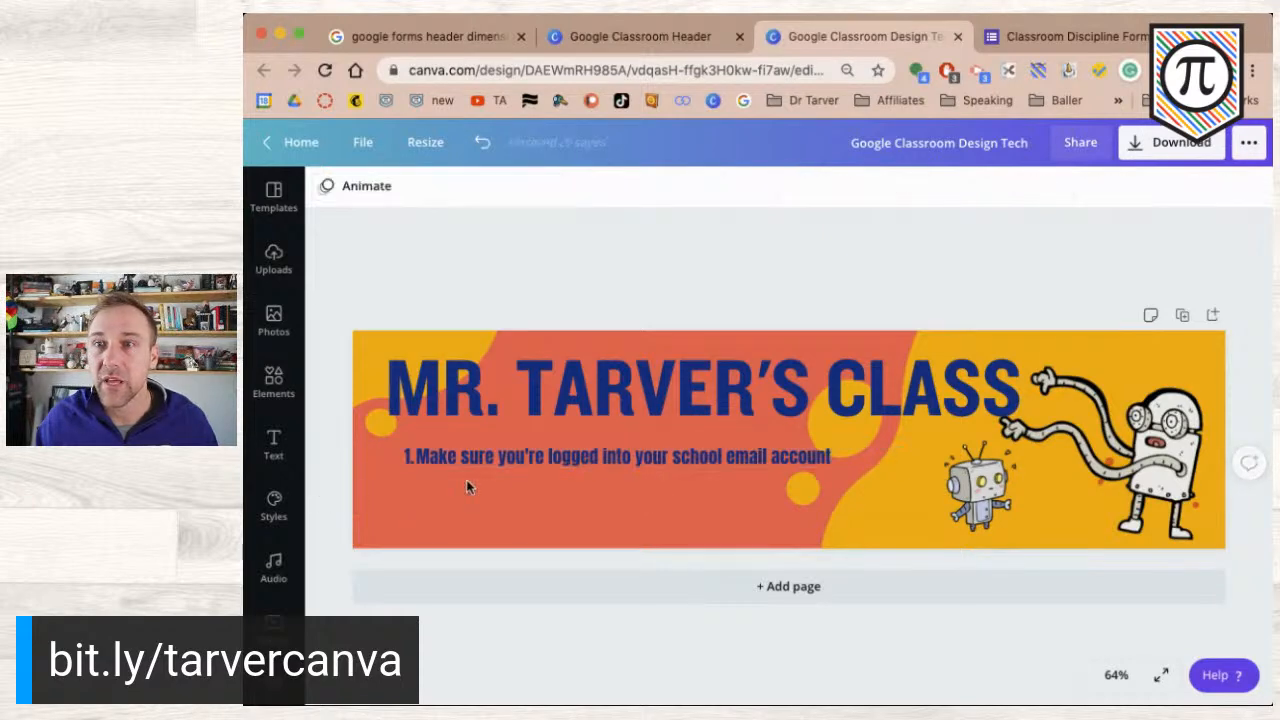
- Check the existing header in the Google Forms Classroom Discipline Form, then return to Canva and move the numbered list up closer to the title
left_click(1121, 45)
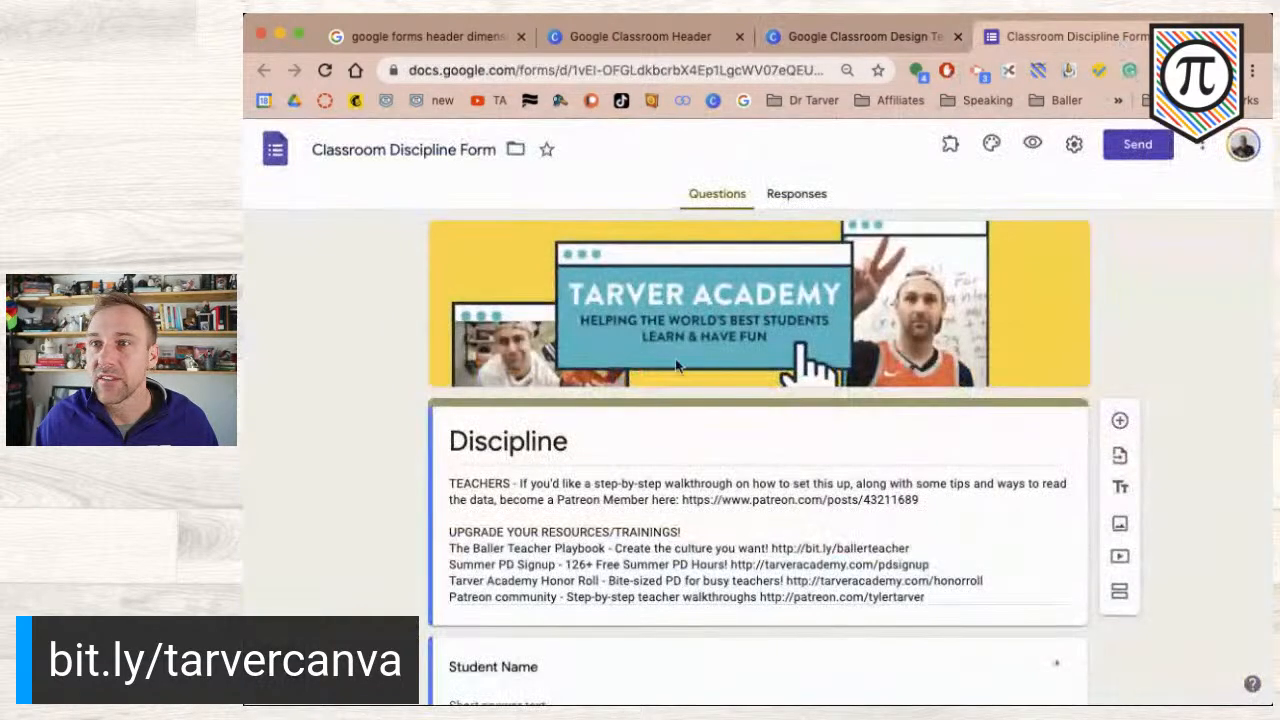
left_click(818, 47)
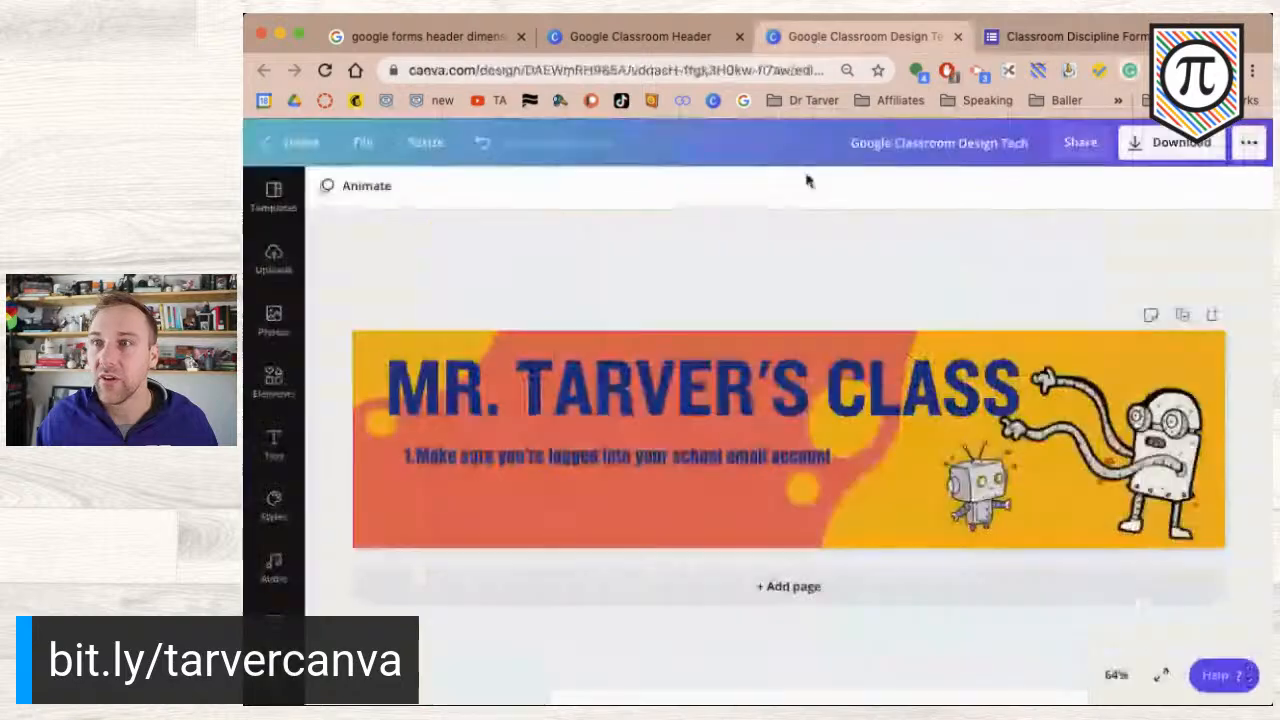
left_click(608, 461)
left_click_drag(607, 459, 607, 443)
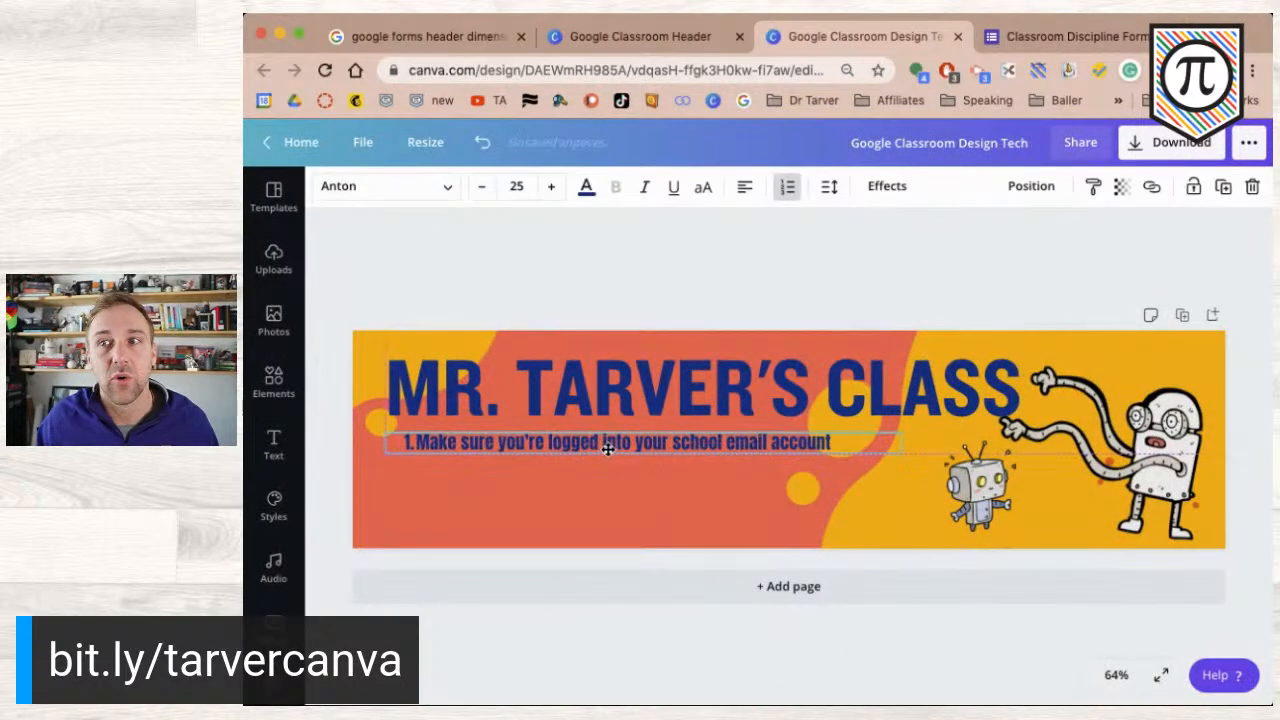
- Add the second list item "Make sure you're not cheating (phoning a friend, Googling, etc.)" and start a third item
double_click(840, 447)
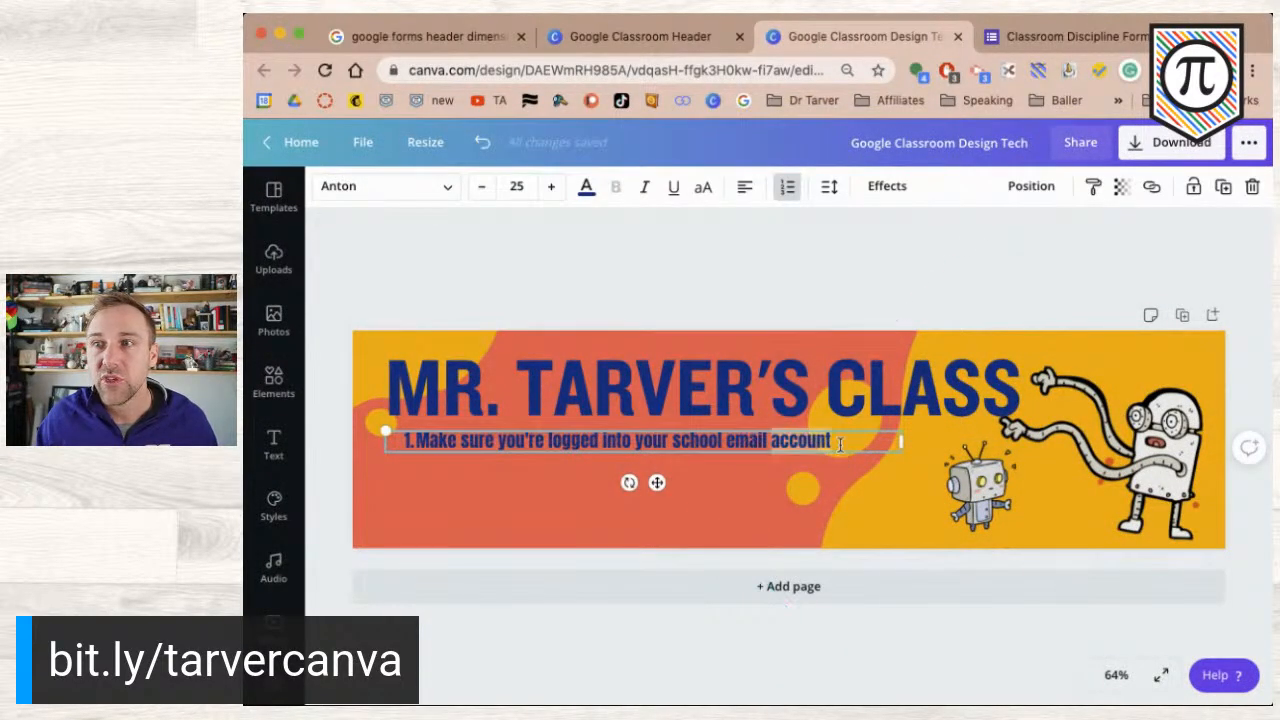
left_click(840, 445)
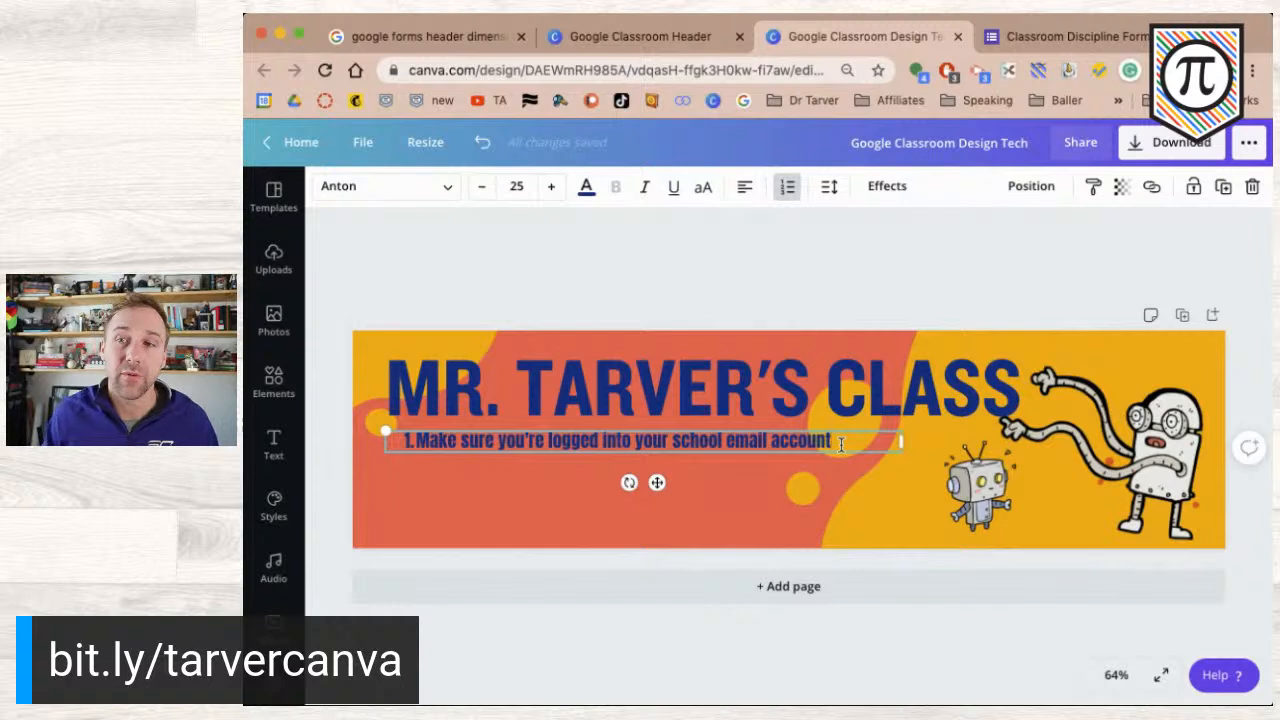
key("Return")
type("Make")
key("BackSpace")
key("BackSpace")
type("ke sure you")
key("BackSpace")
key("BackSpace")
key("BackSpace")
type("sure you're not cheating (")
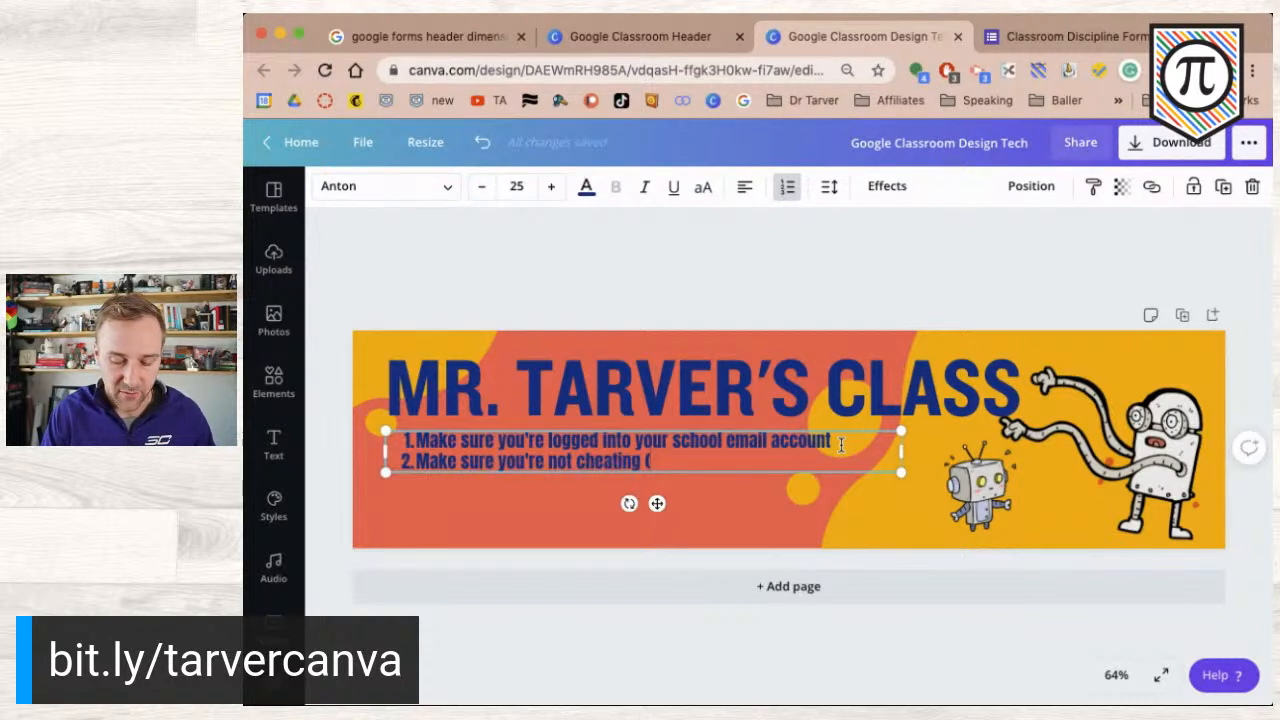
type("phoning a")
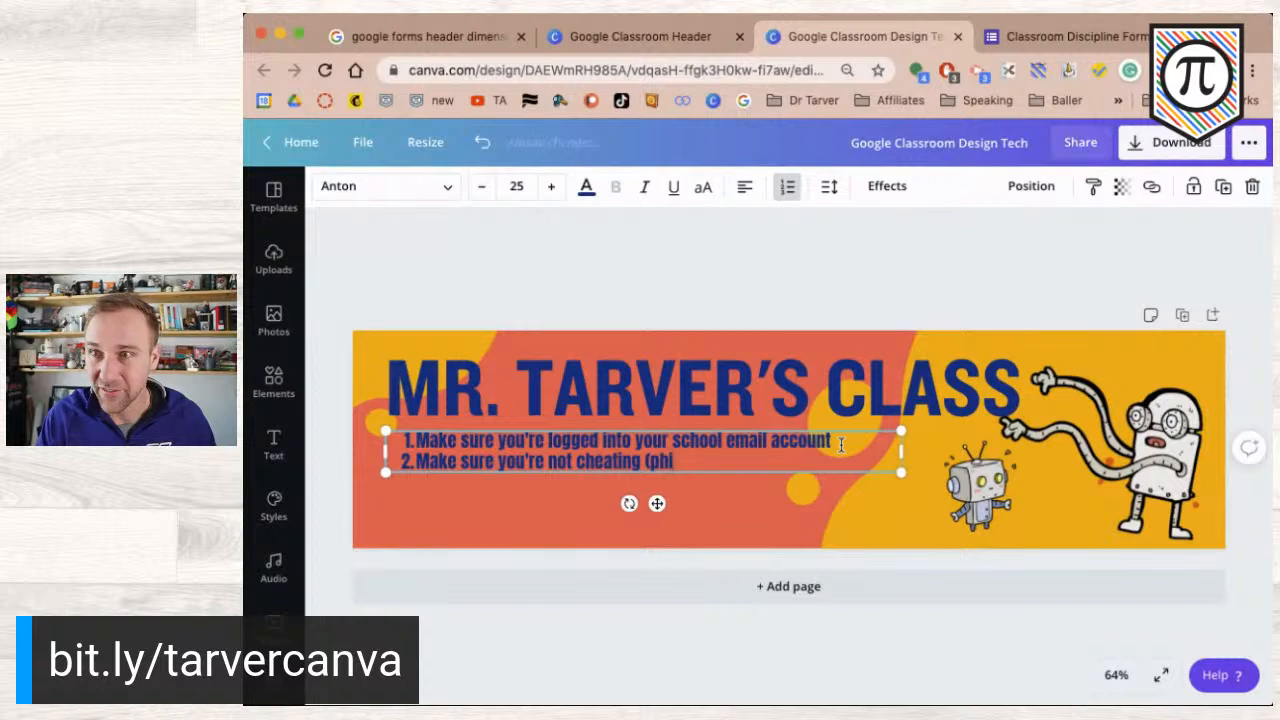
type(" friend,")
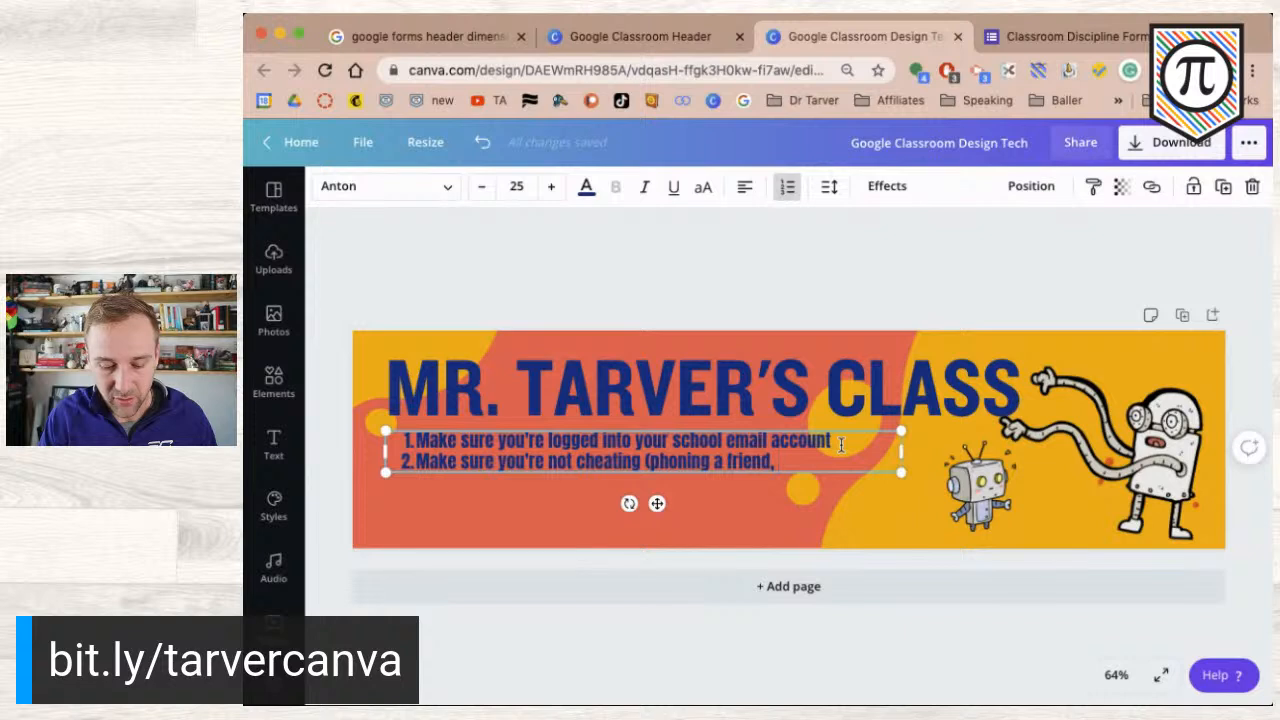
type(" Googling")
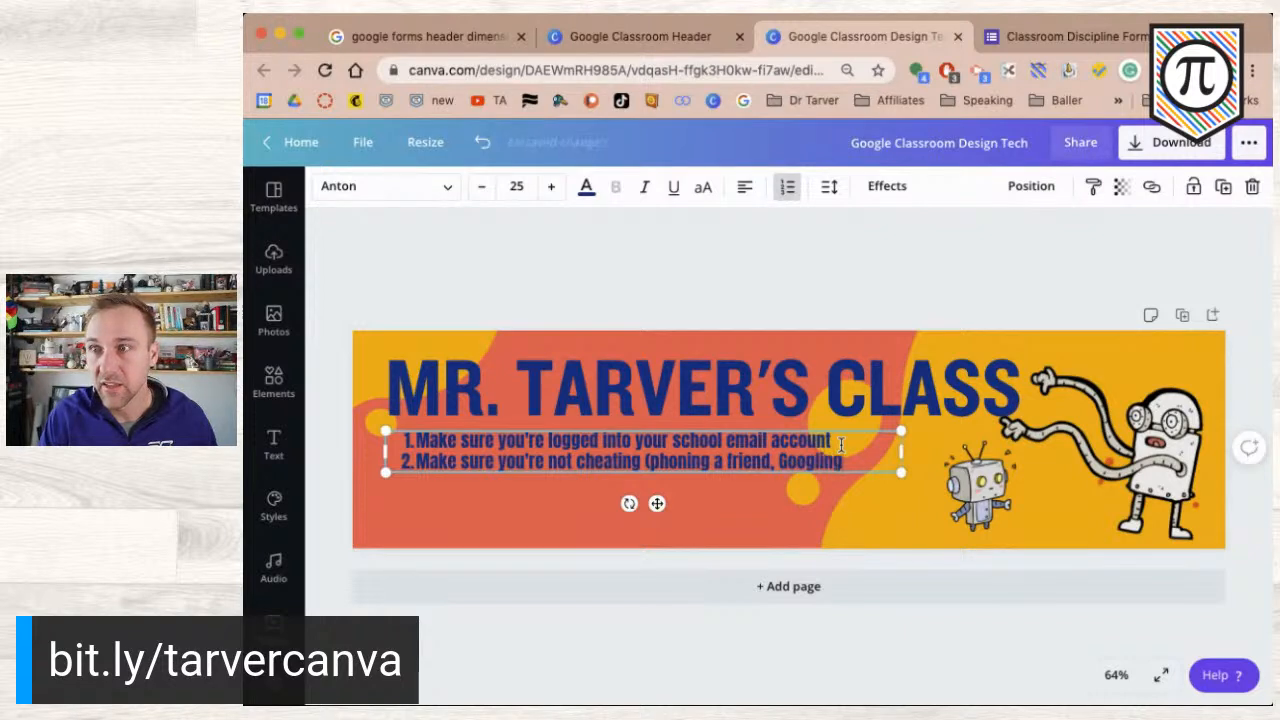
type(", etc.)")
key("Return")
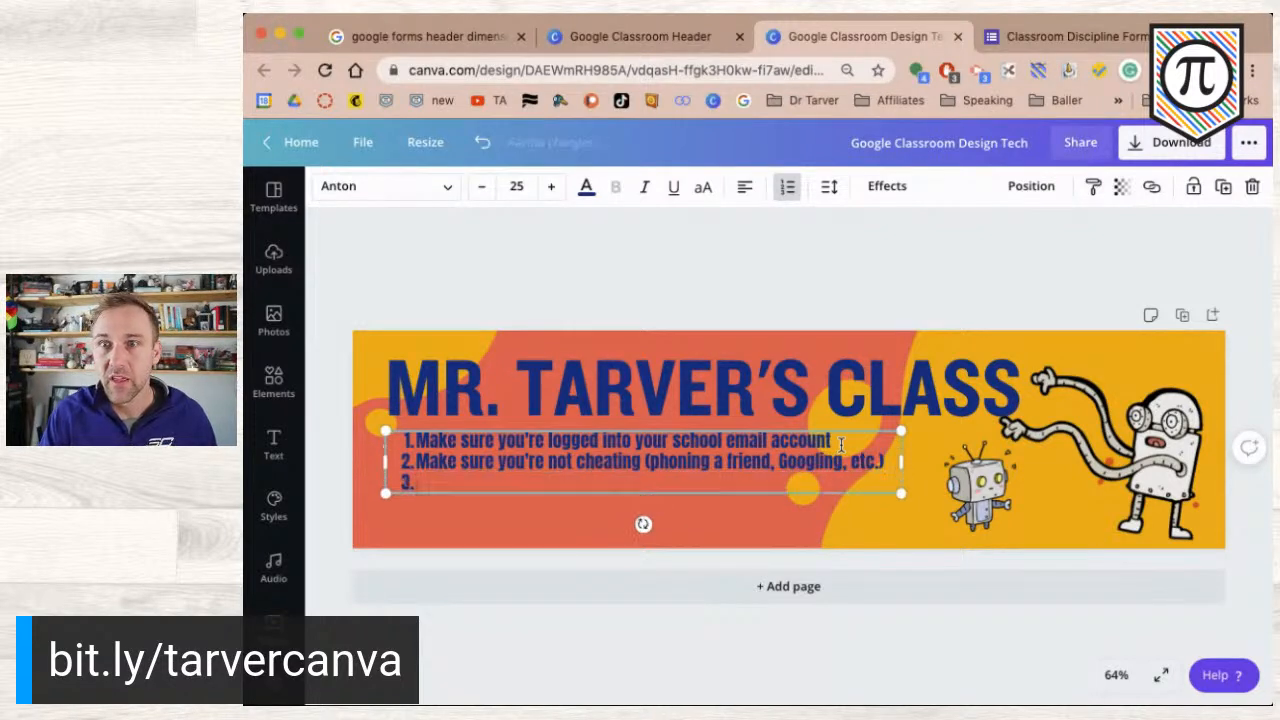